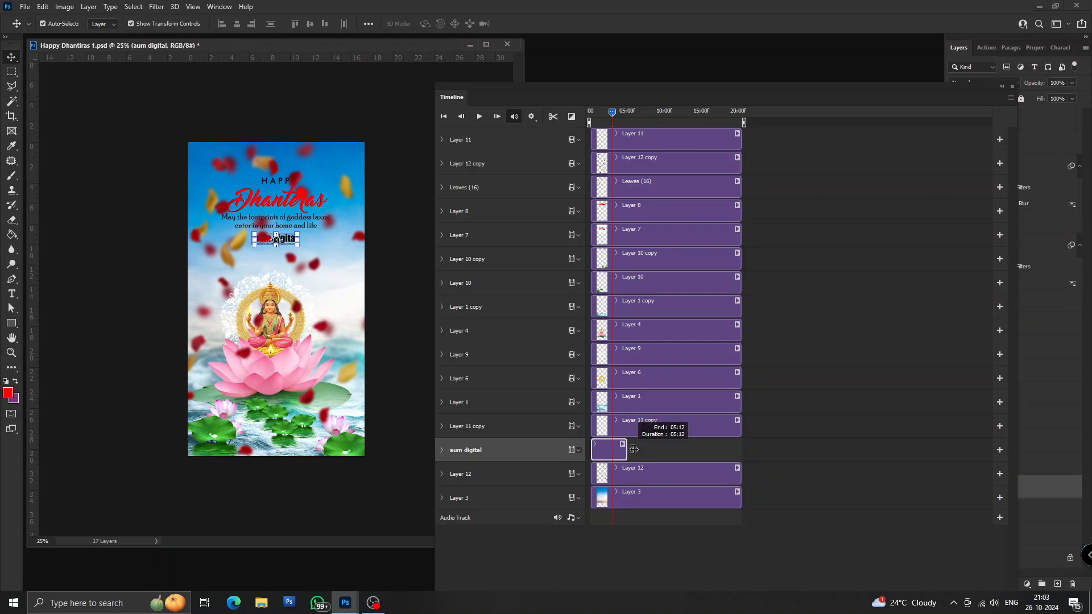
Resize and reposition the Timeline panel to fit all layer tracks, and zoom in on the time ruler.
drag(620, 86, 618, 61)
drag(706, 583, 703, 520)
drag(672, 63, 668, 108)
drag(606, 560, 610, 563)
click(503, 500)
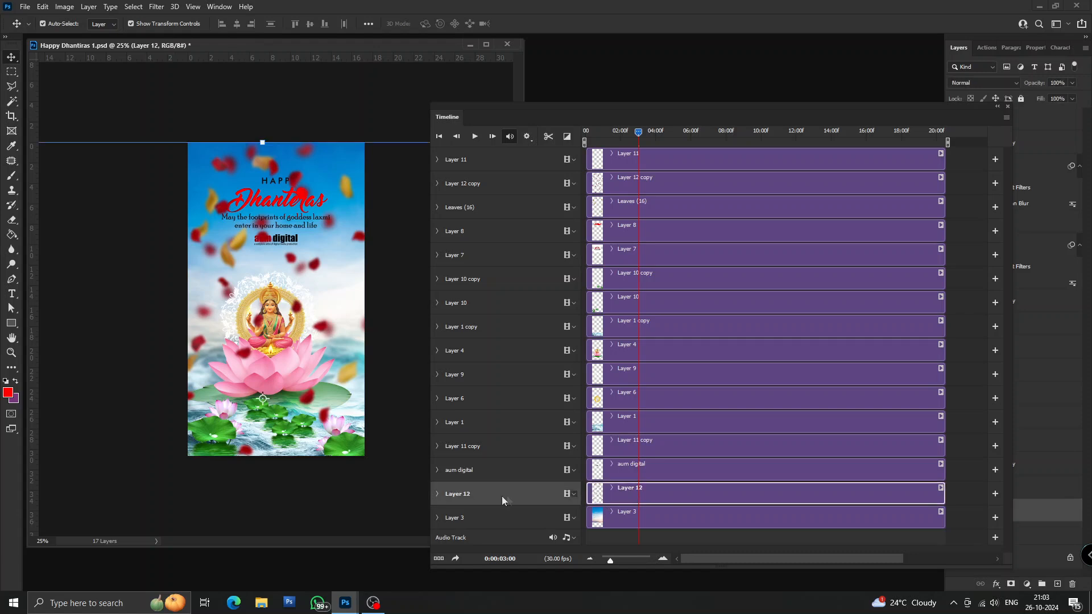
click(437, 494)
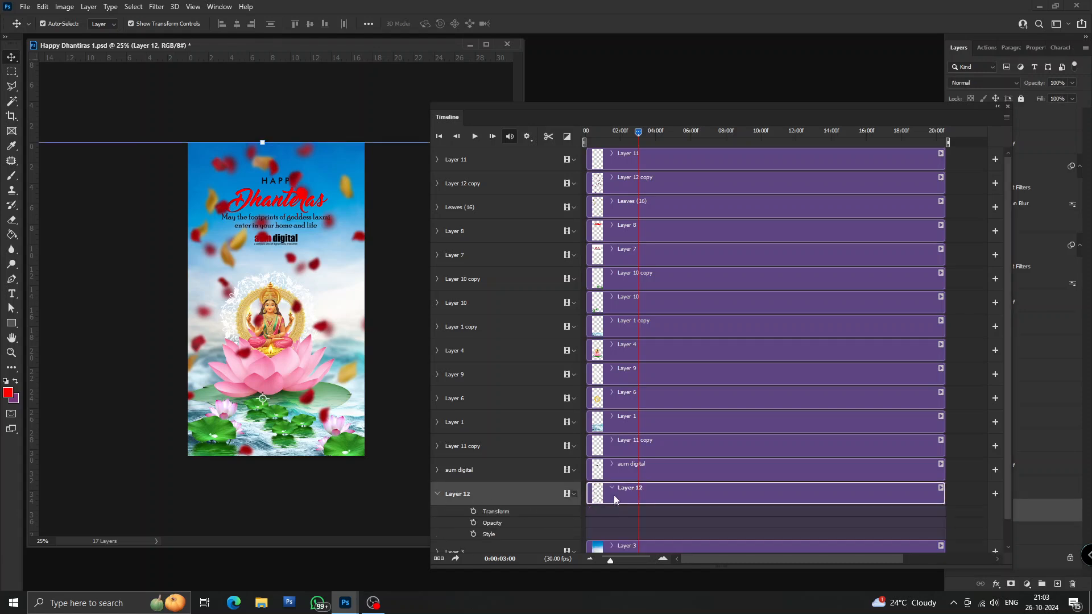
click(437, 496)
Hide every layer above Layer 3 up to Layer 11, and make only Layer 1 visible again.
drag(657, 117, 552, 123)
drag(953, 513, 960, 126)
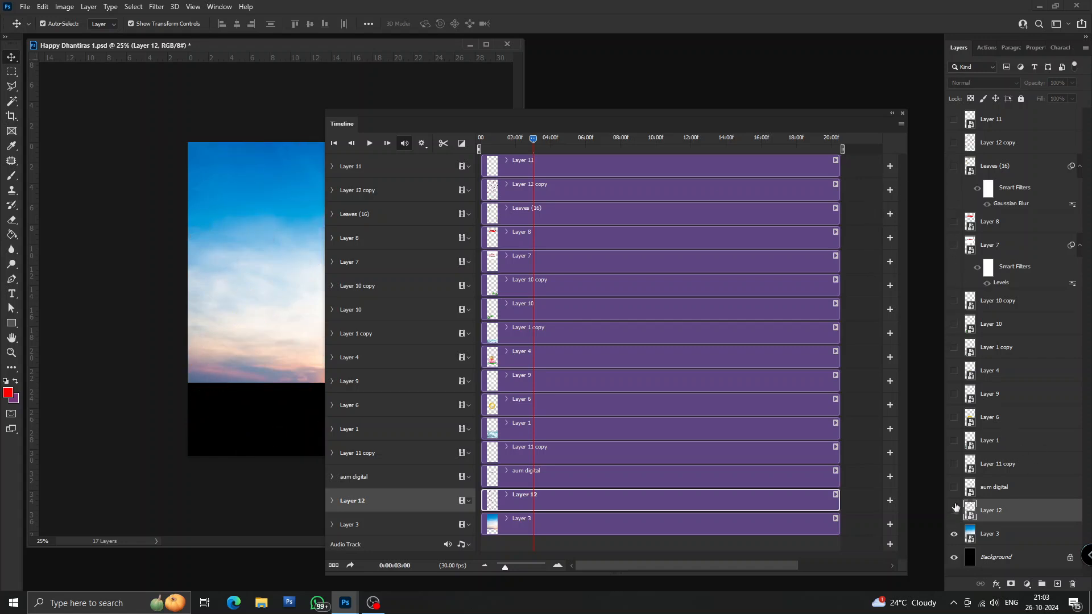
click(954, 442)
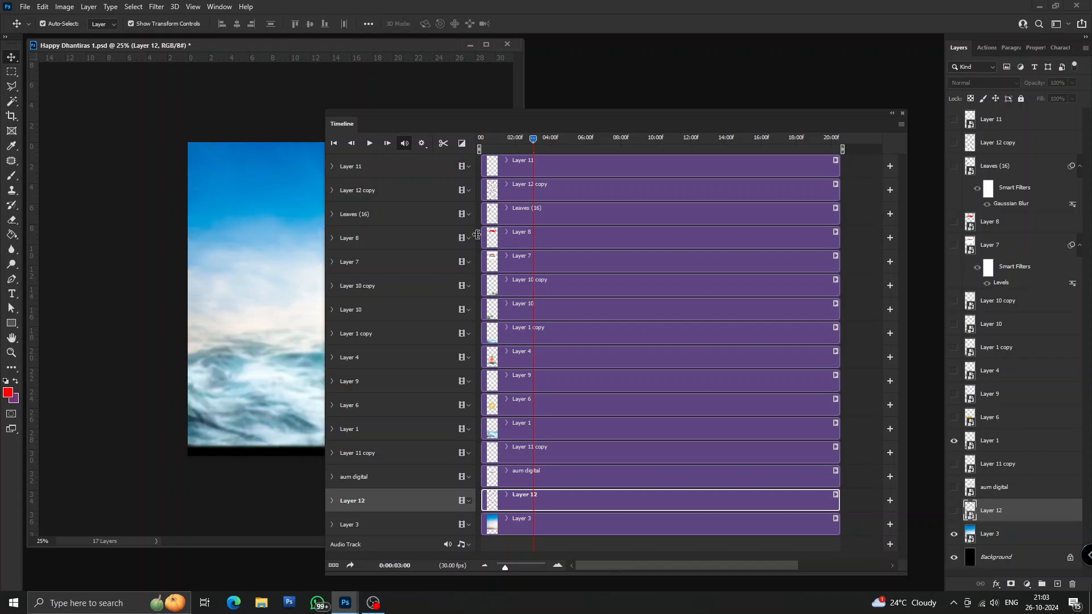
Shift the sea on Layer 1 sideways, and enlarge and reposition the sky image on Layer 3.
drag(569, 117, 620, 105)
drag(318, 449, 271, 439)
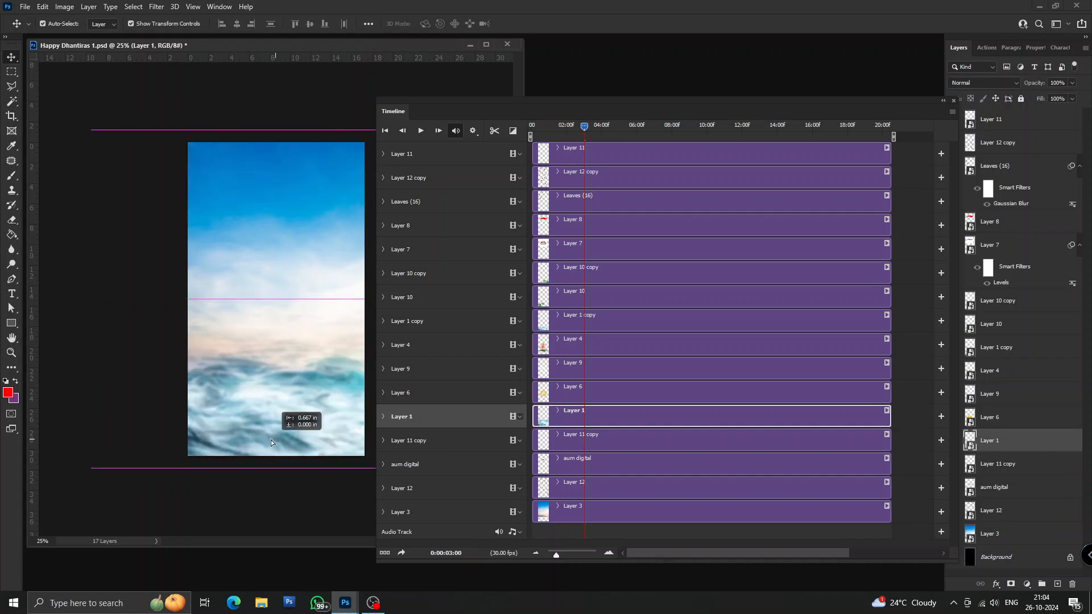
click(294, 239)
click(15, 224)
key(v)
drag(147, 382, 99, 410)
drag(304, 227, 246, 214)
mouse_move(328, 249)
mouse_down()
mouse_move(282, 249)
mouse_move(319, 254)
mouse_up()
Scale down the sea image on Layer 1 and place it along the canvas's lower edge, overlapping both sides.
click(269, 433)
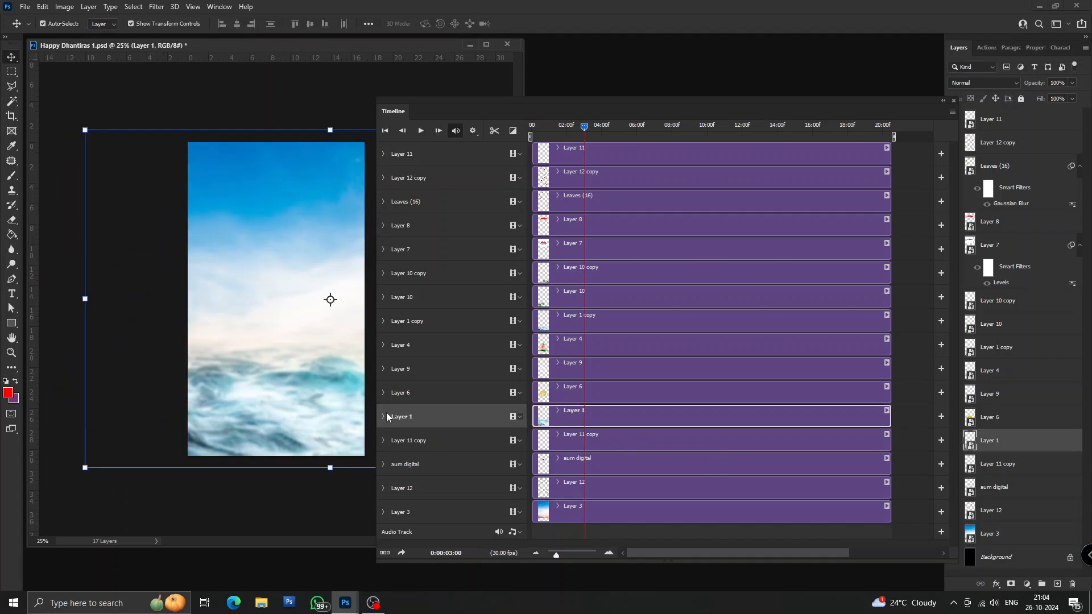
drag(515, 102, 543, 101)
drag(85, 466, 242, 372)
drag(315, 354, 219, 443)
drag(136, 454, 149, 447)
mouse_move(252, 433)
mouse_down()
mouse_move(226, 442)
mouse_move(263, 440)
mouse_up()
drag(292, 233, 293, 194)
drag(299, 432, 294, 433)
mouse_move(328, 432)
mouse_down()
mouse_move(319, 432)
mouse_move(326, 420)
mouse_up()
key(Return)
Enable Transform keyframes on Layer 1 and sway the sea sideways about every second, keyframing up to about 8:21.
click(411, 416)
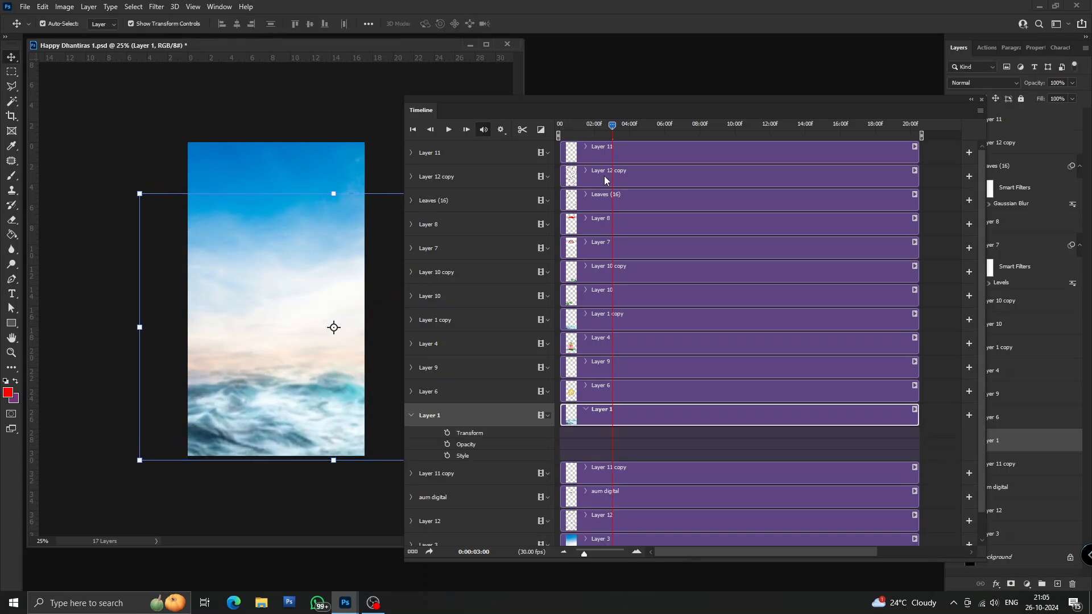
mouse_move(658, 103)
mouse_down()
mouse_move(645, 104)
mouse_move(667, 89)
mouse_up()
drag(571, 110, 589, 111)
drag(330, 419, 287, 426)
drag(627, 110, 650, 111)
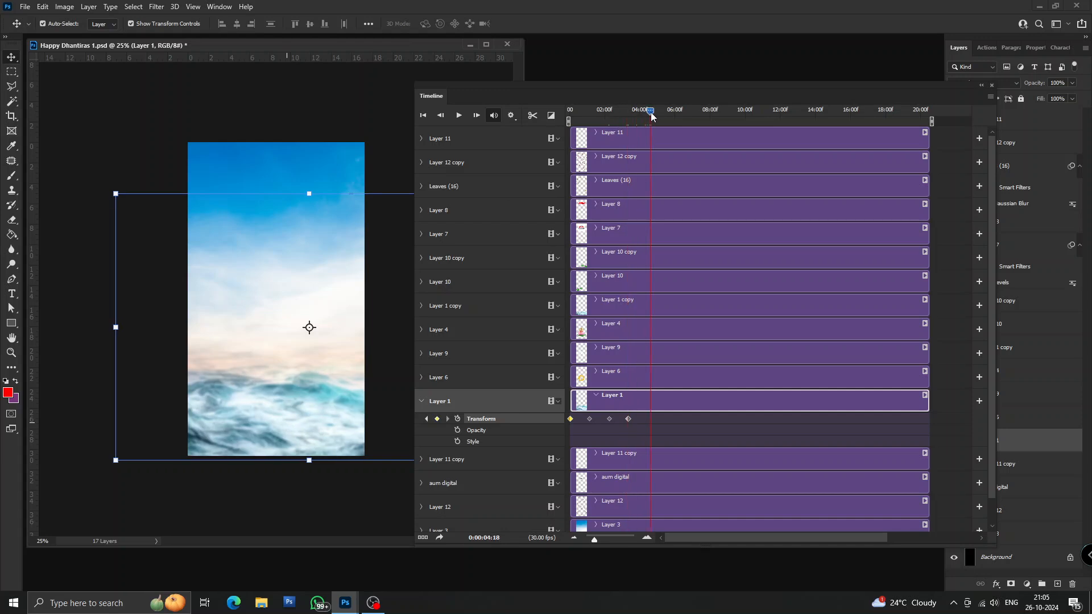
drag(261, 427, 291, 427)
drag(645, 111, 666, 112)
drag(312, 423, 347, 428)
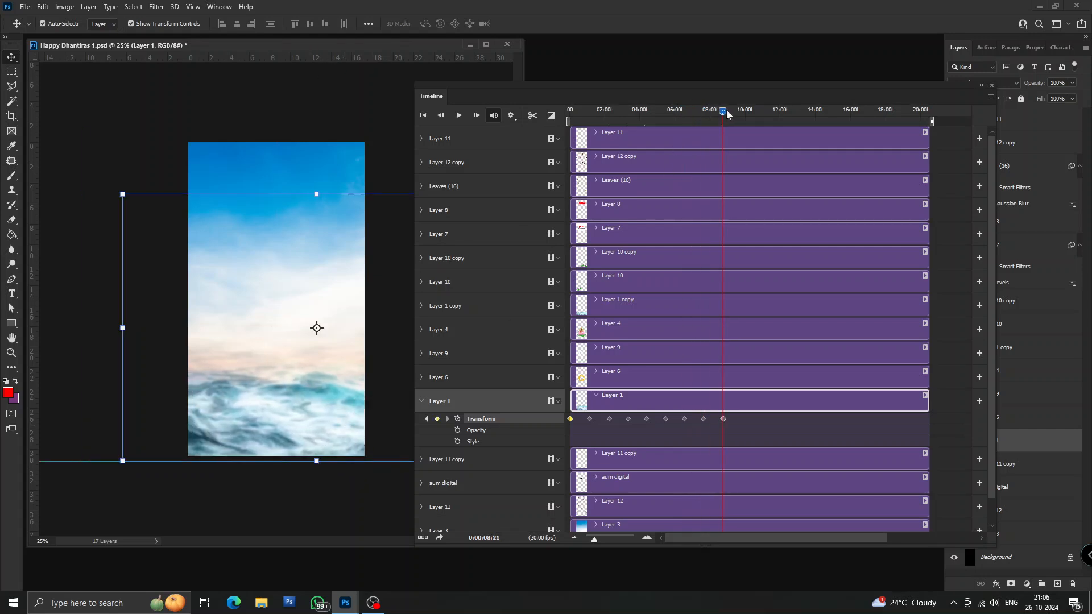
Continue Layer 1's alternating sideways Transform keyframes about every second, from about 9:00 up to 17:06.
drag(741, 119, 741, 120)
drag(330, 397, 357, 423)
drag(757, 113, 776, 121)
drag(322, 421, 283, 404)
click(830, 111)
drag(850, 114, 853, 113)
mouse_move(342, 423)
mouse_down()
mouse_move(267, 427)
mouse_move(335, 429)
mouse_up()
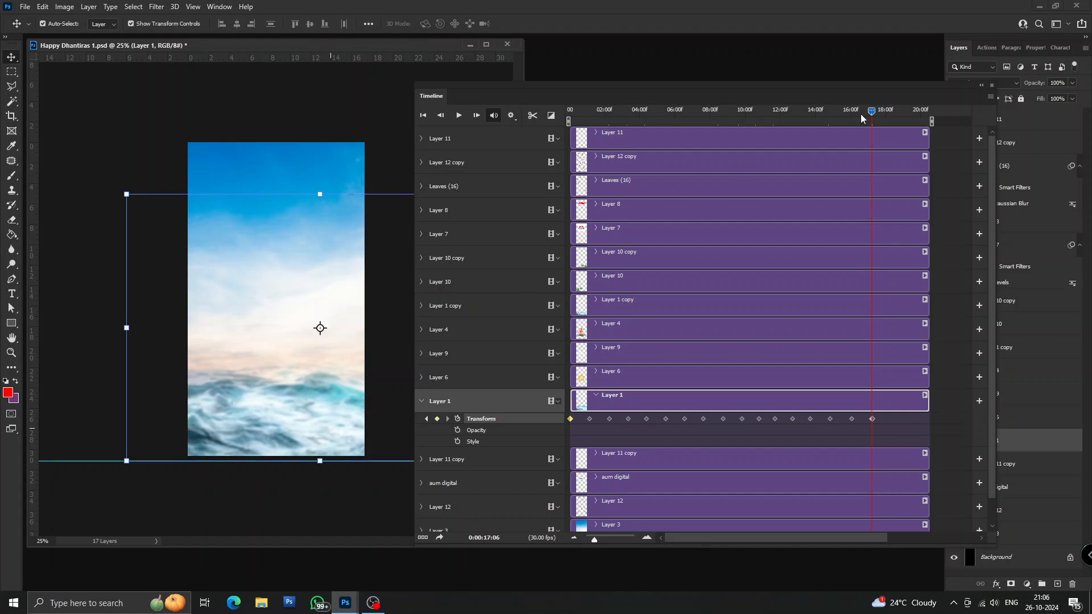
Complete Layer 1's sway with shifted Transform keyframes at about 18:13 and the end of the timeline.
click(896, 115)
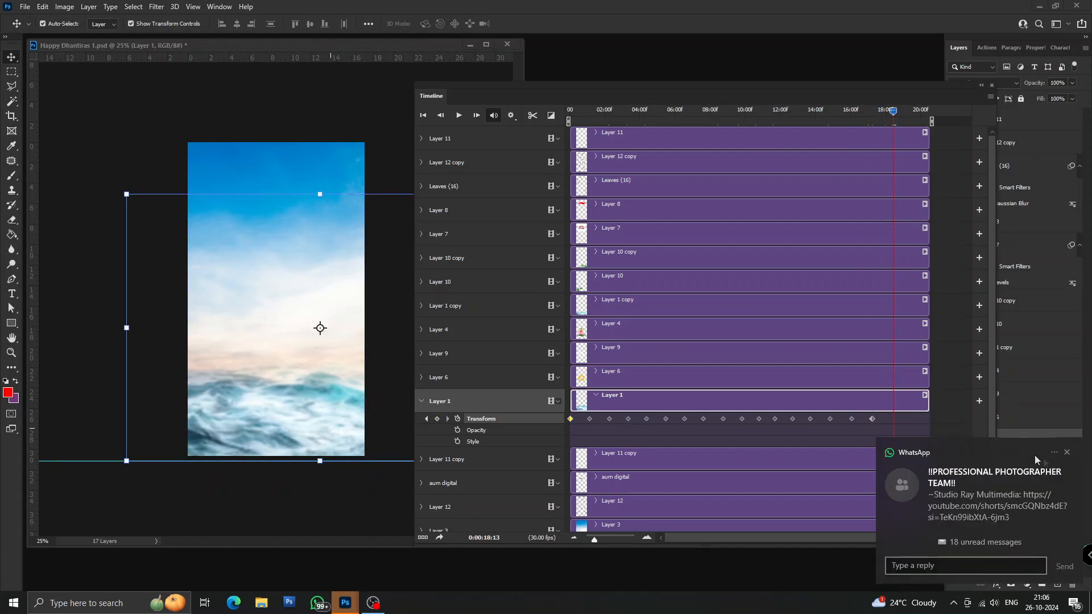
mouse_move(333, 433)
mouse_down()
mouse_move(281, 433)
mouse_move(331, 428)
mouse_up()
drag(910, 116, 930, 116)
drag(295, 429, 315, 420)
Preview the sea motion on Layer 1 from the beginning of the timeline, and collapse its property tracks.
drag(930, 113, 570, 114)
click(458, 115)
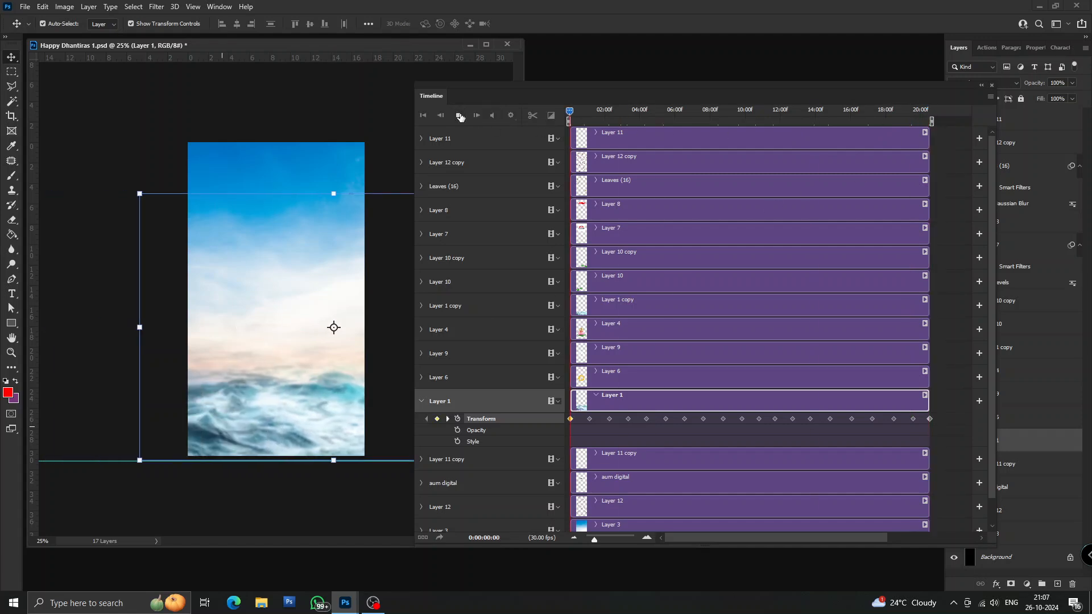
click(458, 115)
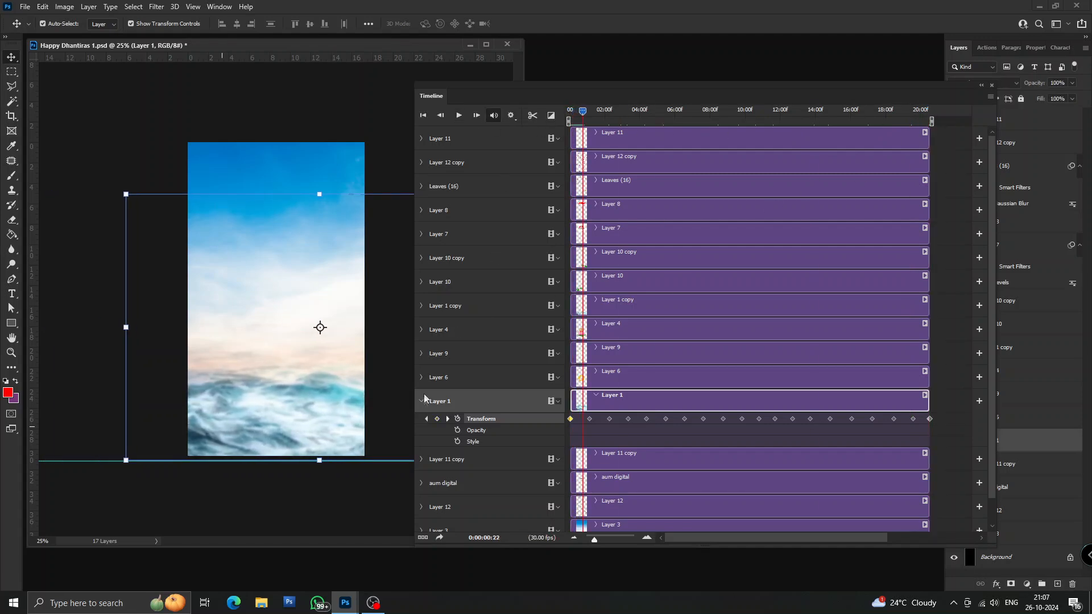
click(421, 401)
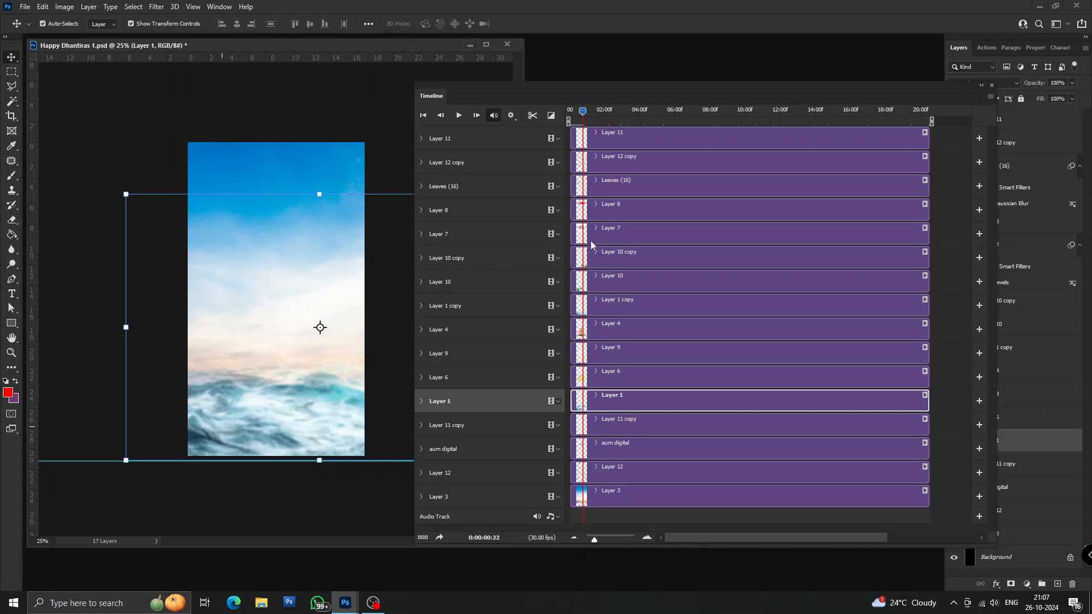
Make Layer 1 copy visible and expand its timeline properties with the playhead at the start.
drag(789, 94, 701, 94)
click(953, 372)
click(953, 370)
click(953, 348)
click(959, 354)
drag(514, 90, 563, 112)
click(416, 306)
click(563, 116)
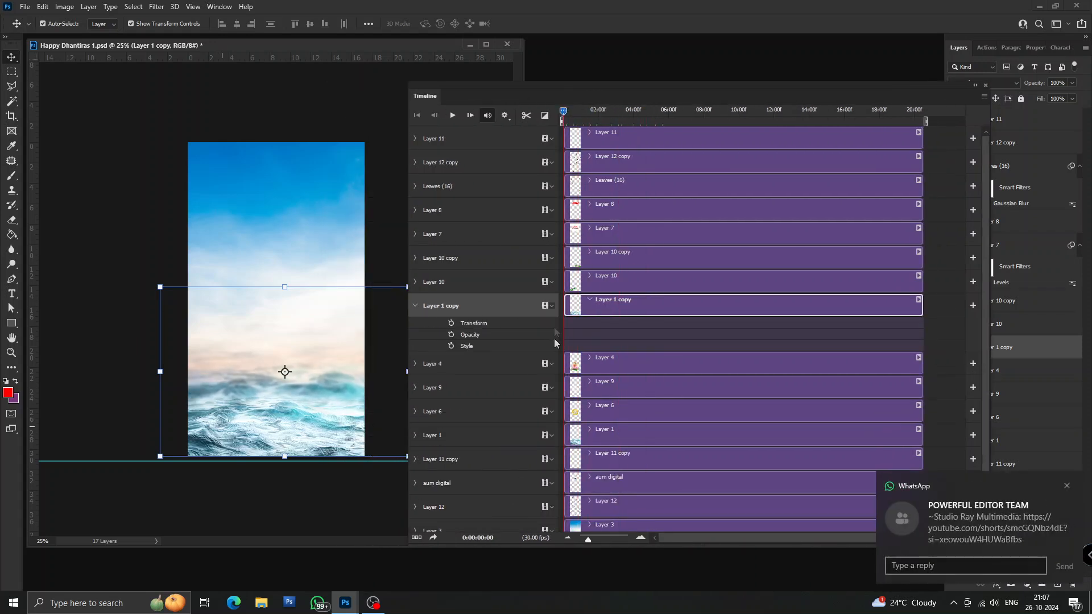
Dismiss the chat notification and copy all of Layer 1's Transform keyframes.
click(1066, 486)
click(414, 435)
drag(946, 452, 581, 452)
right_click(582, 455)
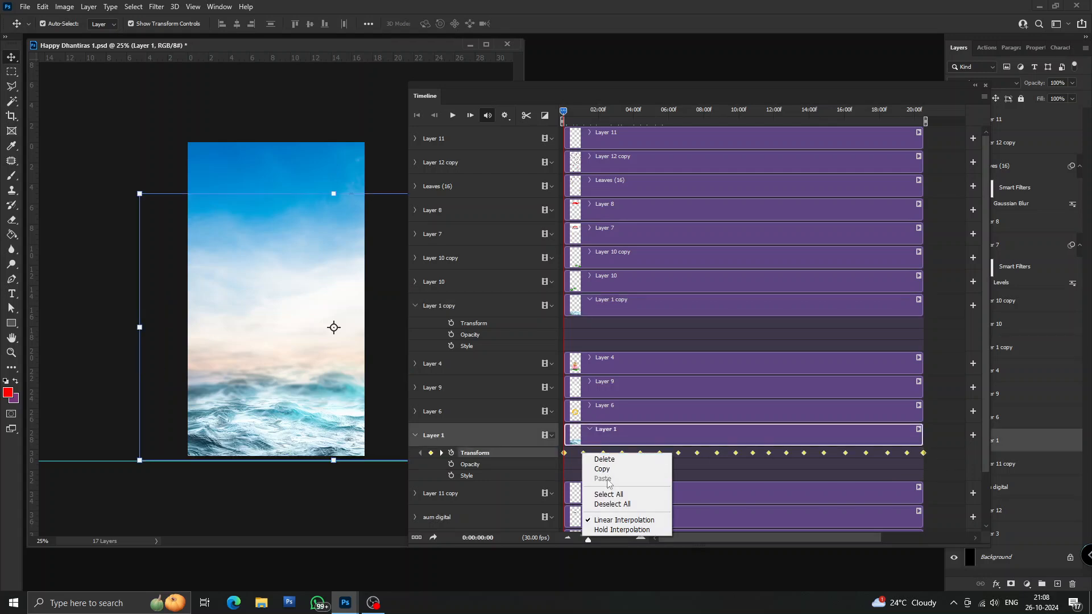
click(602, 469)
Enable Transform keyframing on Layer 1 copy and try a first keyframe with the water shifted left at 0:28.
click(451, 323)
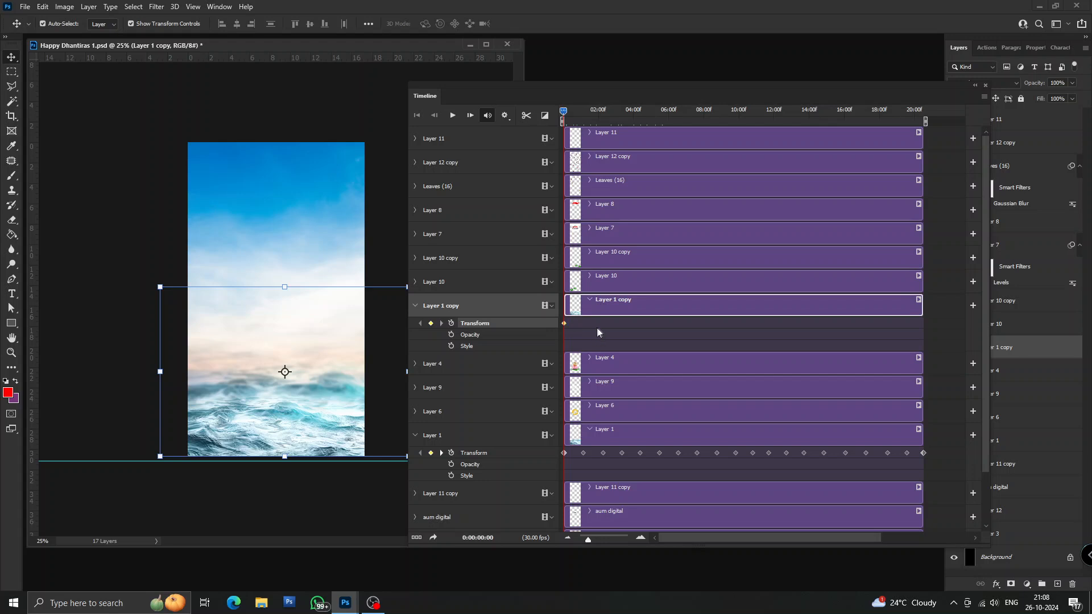
drag(563, 110, 581, 121)
drag(267, 422, 237, 421)
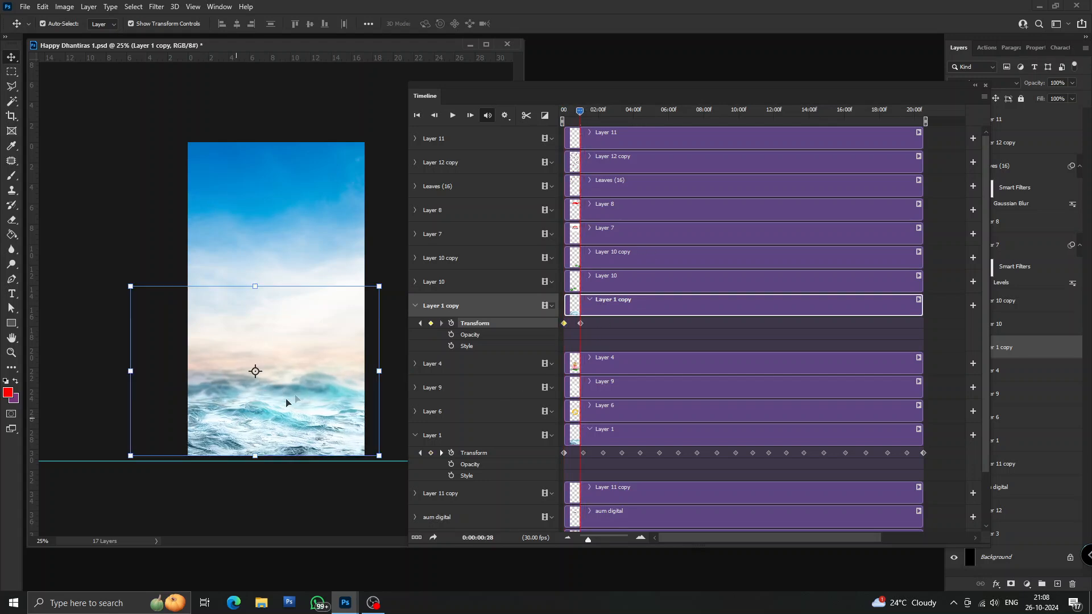
drag(562, 114, 563, 120)
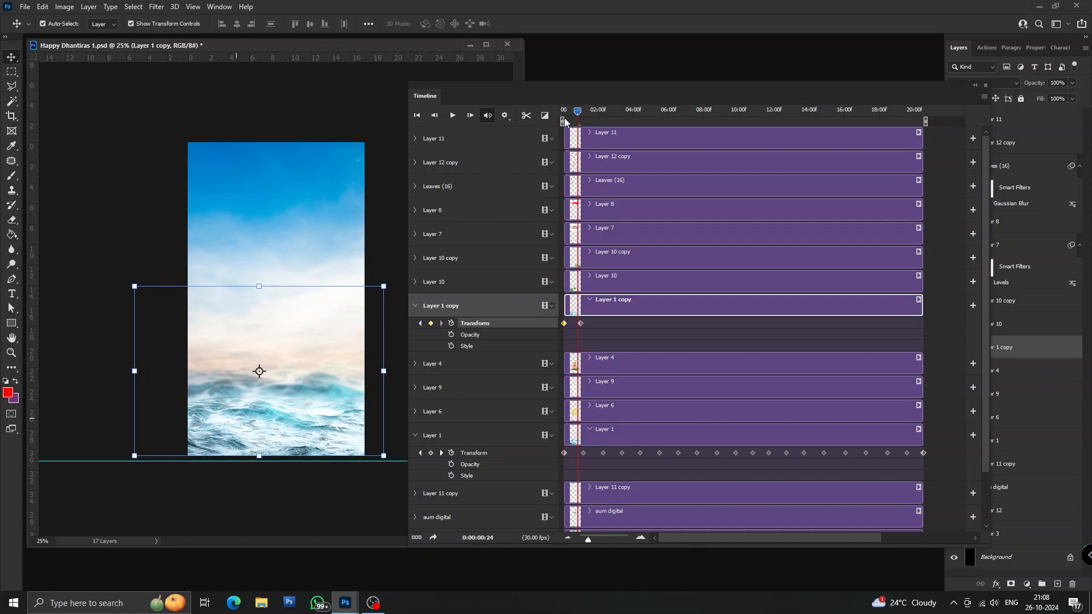
drag(581, 323, 564, 323)
Try to sway Layer 1 copy sideways with Transform keyframes about every second, up to about five and a half seconds.
drag(565, 118, 585, 123)
drag(264, 392, 286, 393)
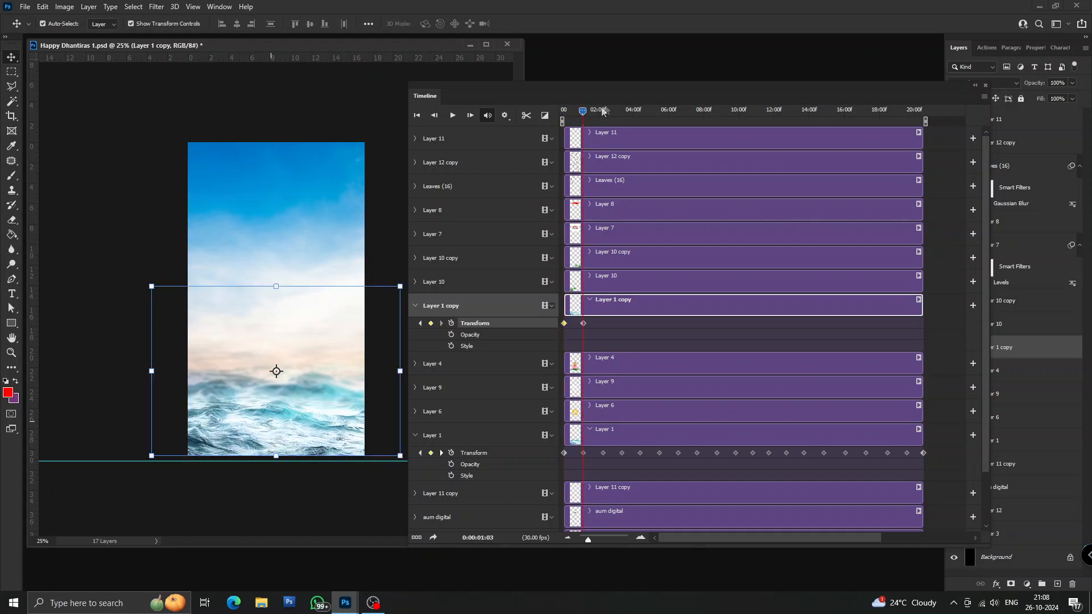
drag(593, 116, 605, 115)
drag(324, 425, 305, 425)
mouse_move(605, 118)
mouse_down()
mouse_move(623, 125)
mouse_move(623, 113)
mouse_up()
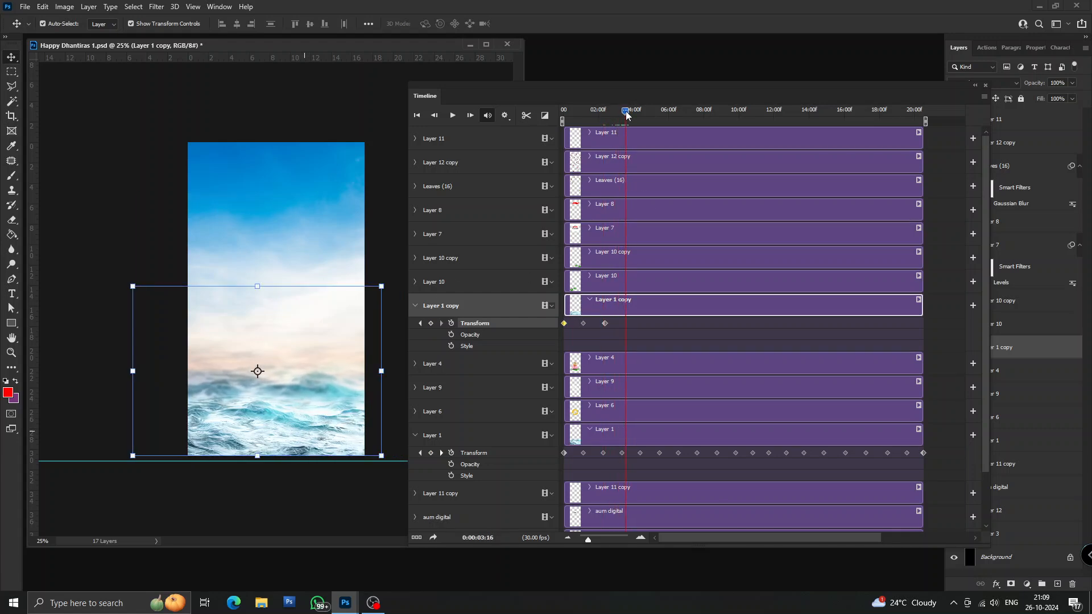
drag(259, 431, 279, 430)
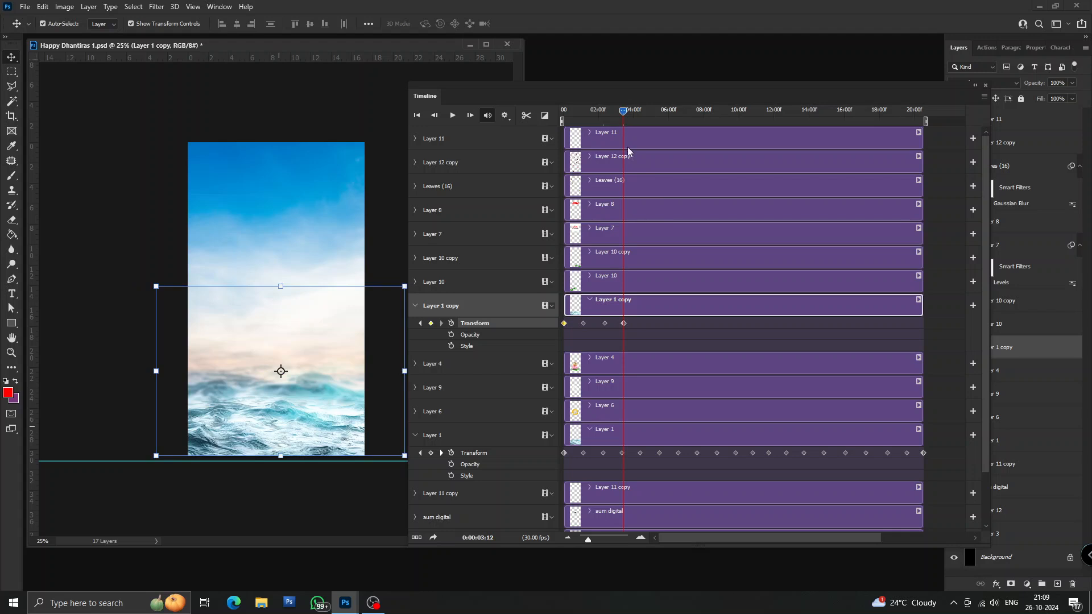
click(638, 118)
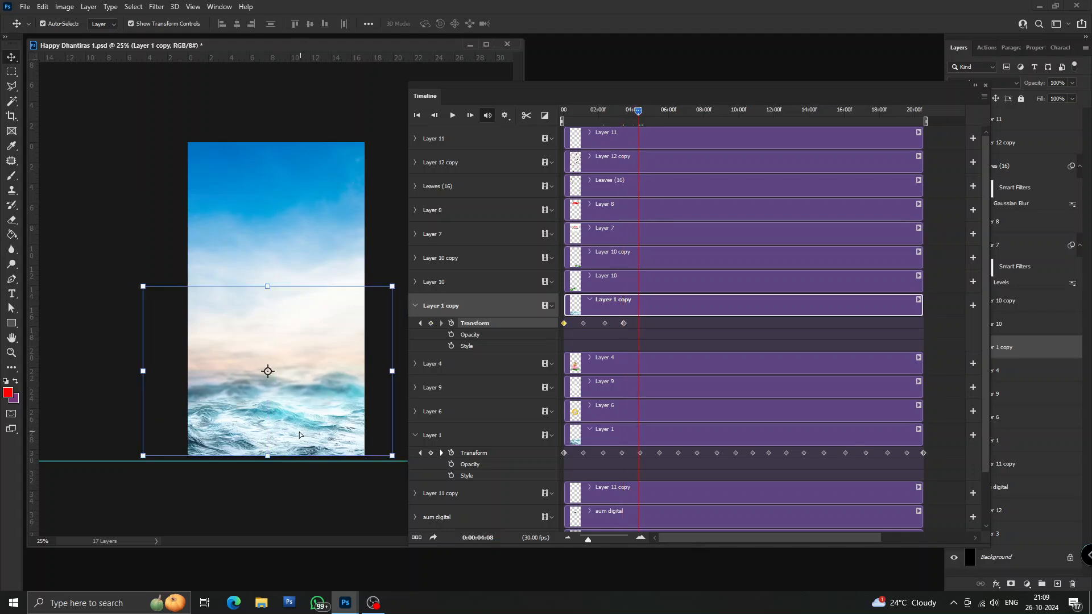
drag(636, 114, 659, 118)
drag(271, 414, 293, 414)
Clear Layer 1 copy's Transform keyframes and switch Transform keyframing back on.
drag(563, 326, 657, 408)
click(684, 115)
drag(685, 115, 678, 121)
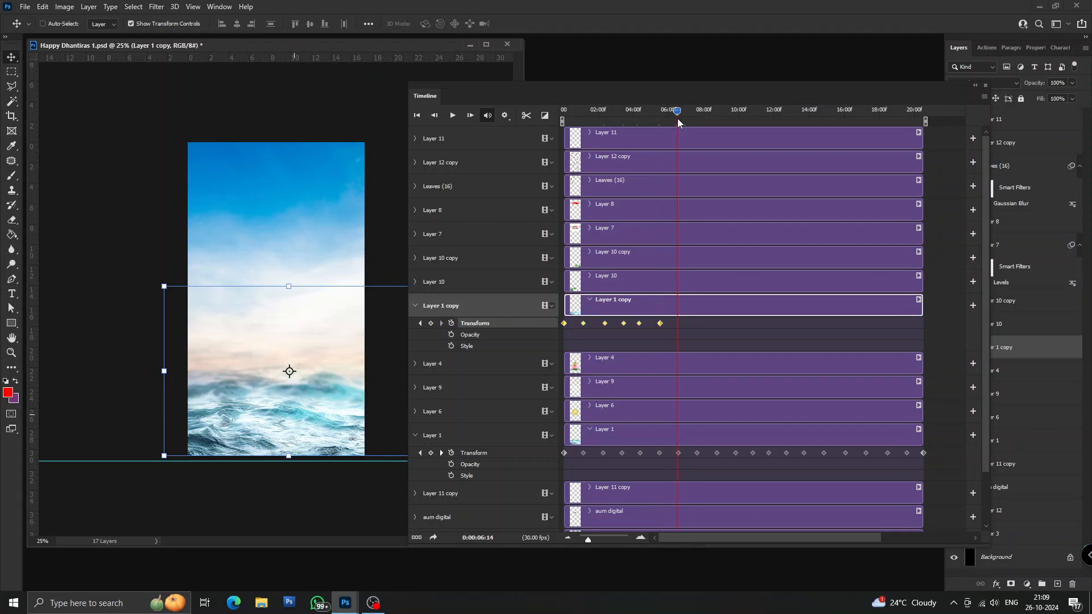
click(696, 324)
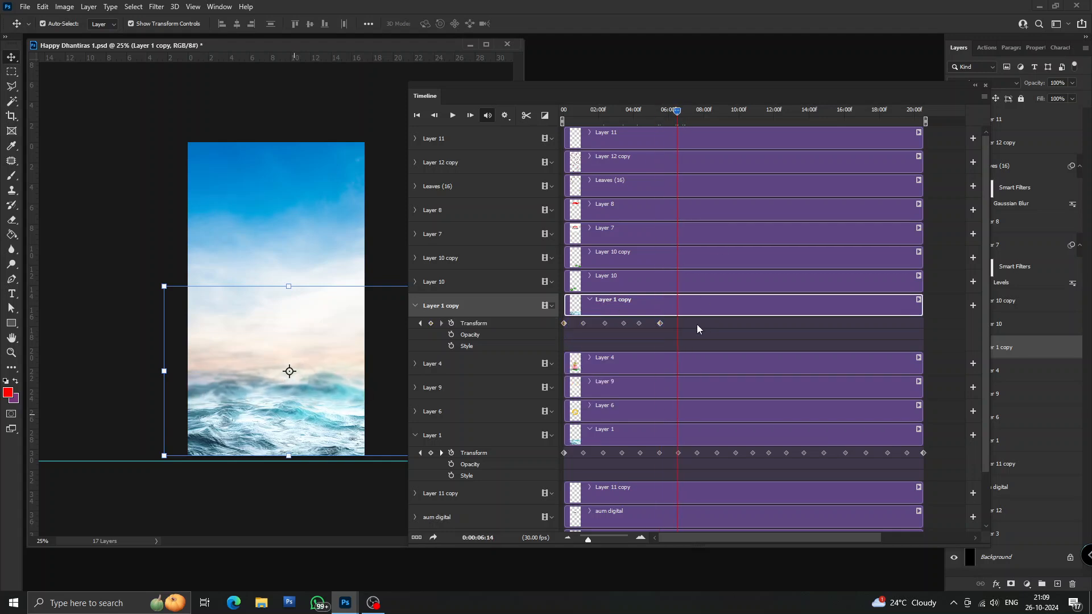
double_click(451, 323)
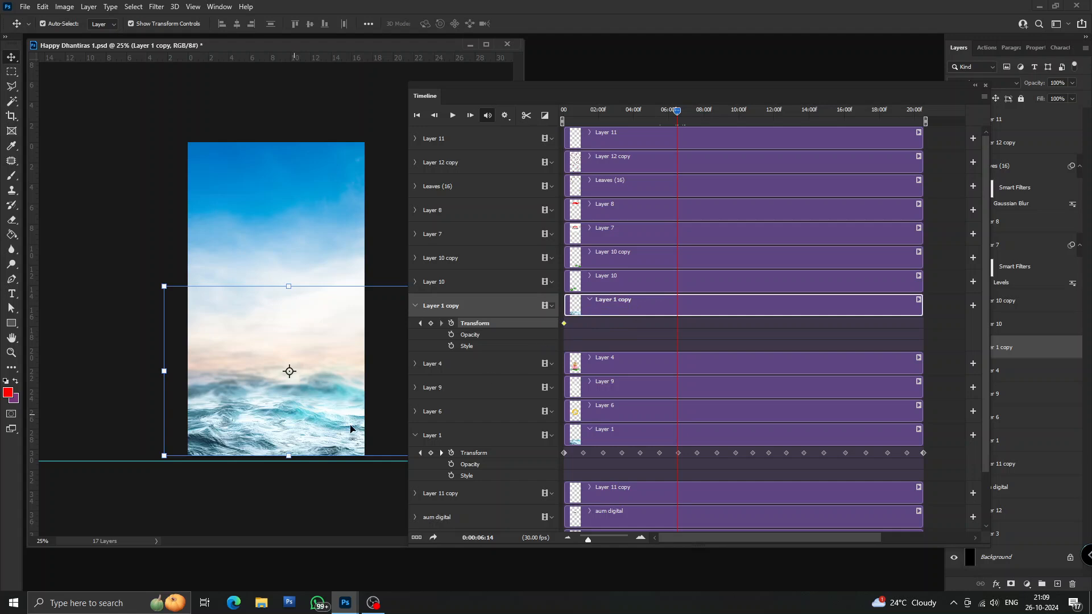
Sway Layer 1 copy sideways with Transform keyframes about every second, from the timeline start to 4:15.
drag(680, 113, 560, 130)
click(1065, 467)
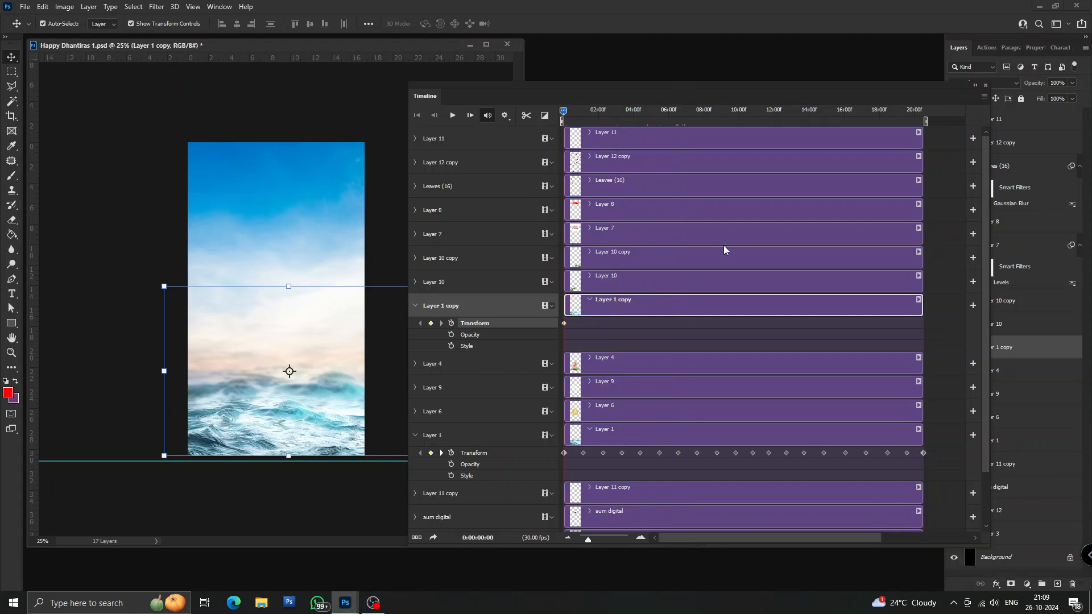
mouse_move(565, 114)
mouse_down()
mouse_move(586, 122)
mouse_move(563, 121)
mouse_up()
drag(317, 432, 292, 432)
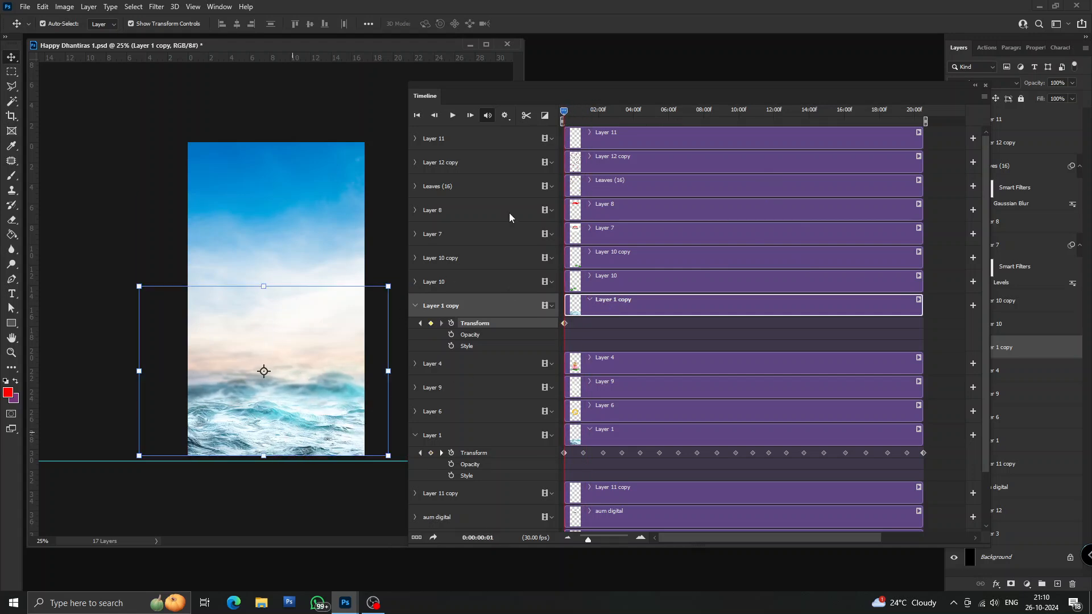
drag(564, 112, 584, 111)
drag(252, 442, 263, 441)
drag(585, 121, 604, 124)
drag(247, 451, 222, 450)
drag(604, 112, 624, 116)
drag(257, 441, 288, 441)
drag(624, 115, 642, 117)
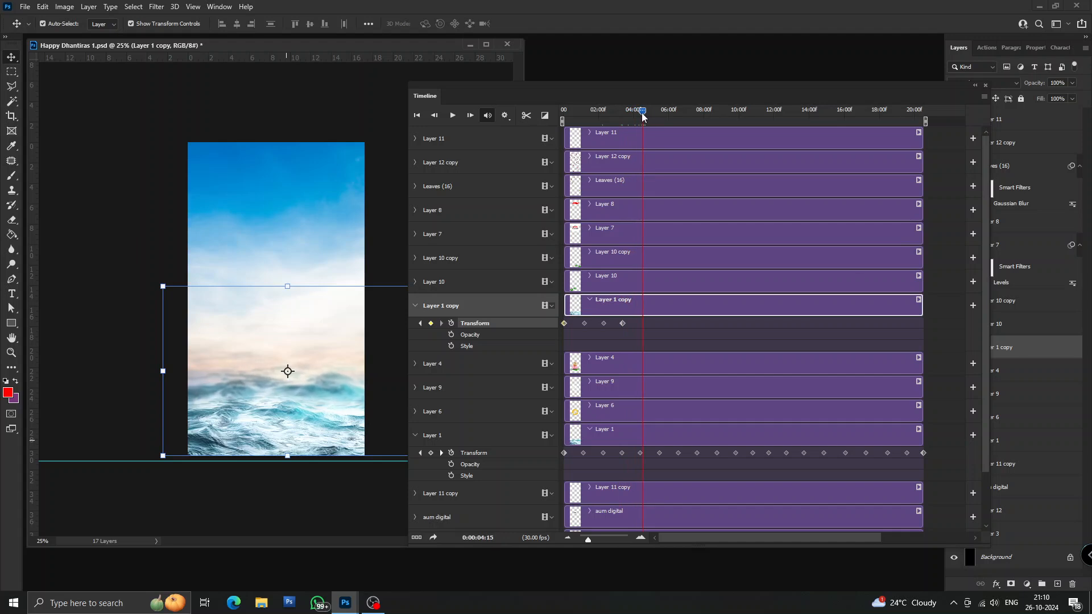
drag(281, 441, 252, 439)
Continue Layer 1 copy's alternating sideways Transform keyframes about every second, up to 9:28.
drag(643, 113, 659, 118)
drag(260, 438, 298, 453)
click(676, 114)
click(699, 115)
drag(701, 117, 698, 118)
drag(303, 437, 327, 436)
drag(695, 117, 717, 116)
drag(308, 438, 281, 439)
drag(716, 117, 738, 116)
drag(273, 441, 294, 441)
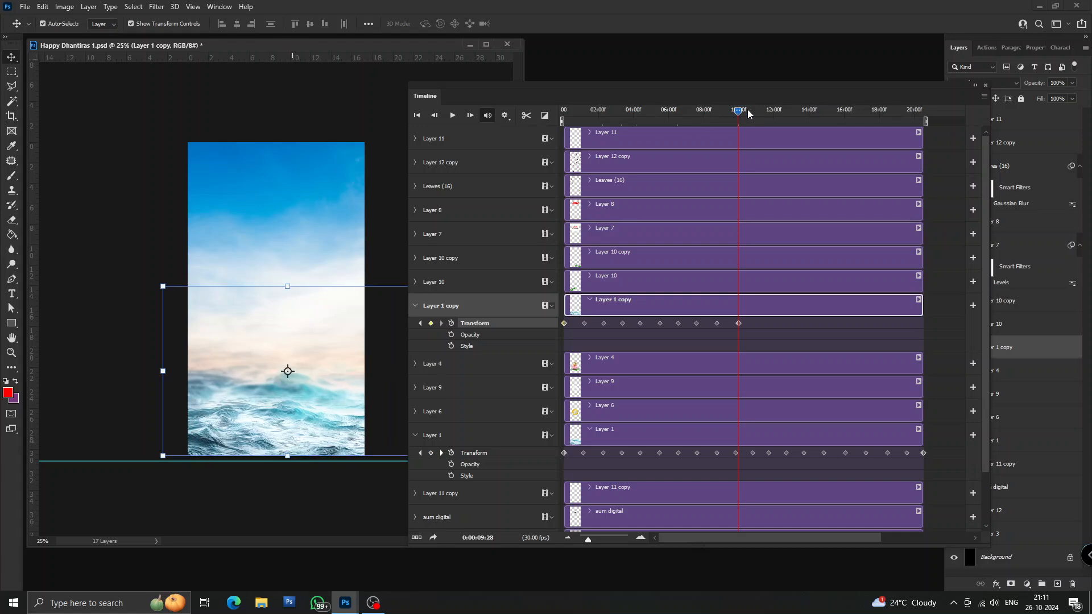
Add further alternating sideways Transform keyframes to Layer 1 copy, from about 11:00 to about 15:00.
drag(748, 116, 756, 116)
drag(343, 419, 314, 419)
mouse_move(755, 116)
mouse_down()
mouse_move(773, 116)
mouse_move(767, 122)
mouse_up()
drag(327, 428, 308, 429)
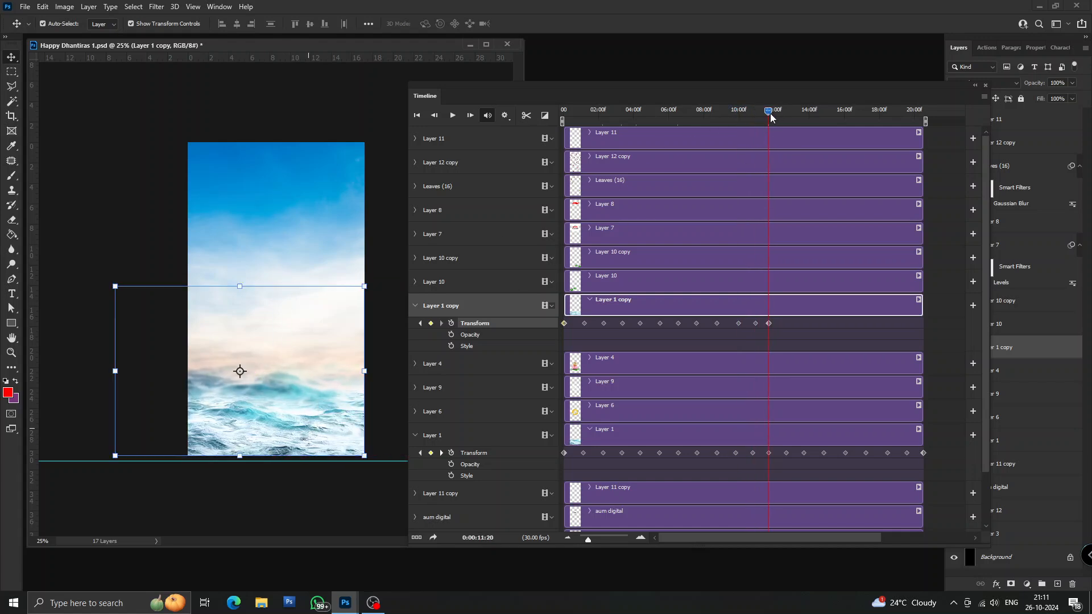
drag(770, 115, 789, 121)
drag(261, 452, 287, 453)
drag(789, 116, 804, 116)
mouse_move(282, 439)
mouse_down()
mouse_move(304, 439)
mouse_move(267, 439)
mouse_up()
drag(804, 114, 824, 120)
drag(278, 438, 311, 437)
Finish Layer 1 copy's sideways sway with Transform keyframes from 16:00 to the timeline's end at 20:14.
drag(824, 112, 846, 126)
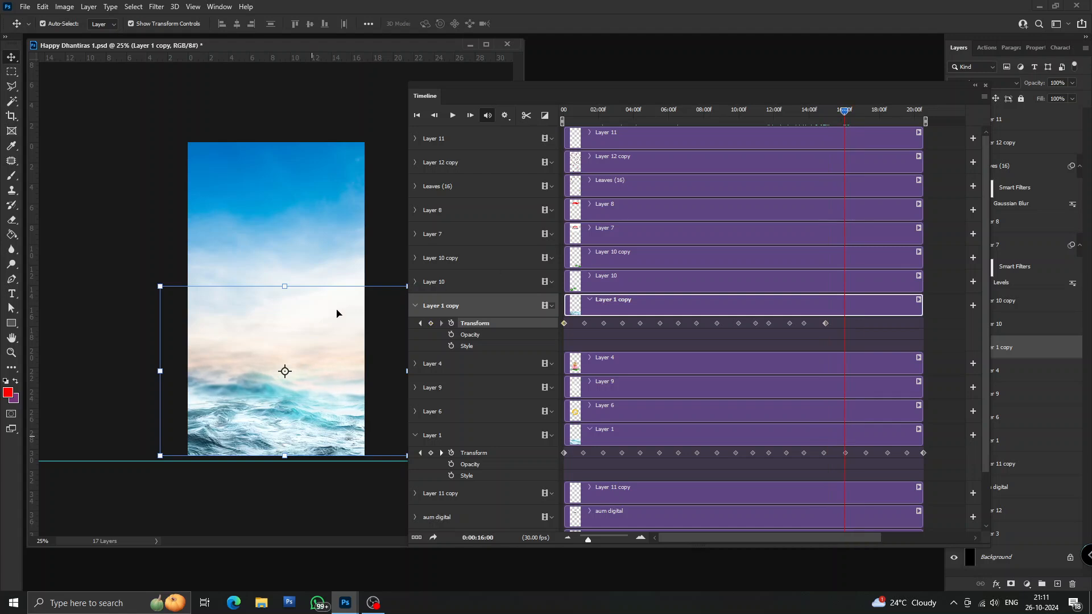
drag(275, 420, 303, 420)
drag(840, 117, 865, 117)
drag(338, 432, 302, 432)
drag(865, 115, 886, 120)
drag(275, 414, 300, 413)
drag(885, 122, 904, 120)
drag(308, 442, 275, 440)
drag(903, 119, 925, 121)
drag(275, 441, 297, 441)
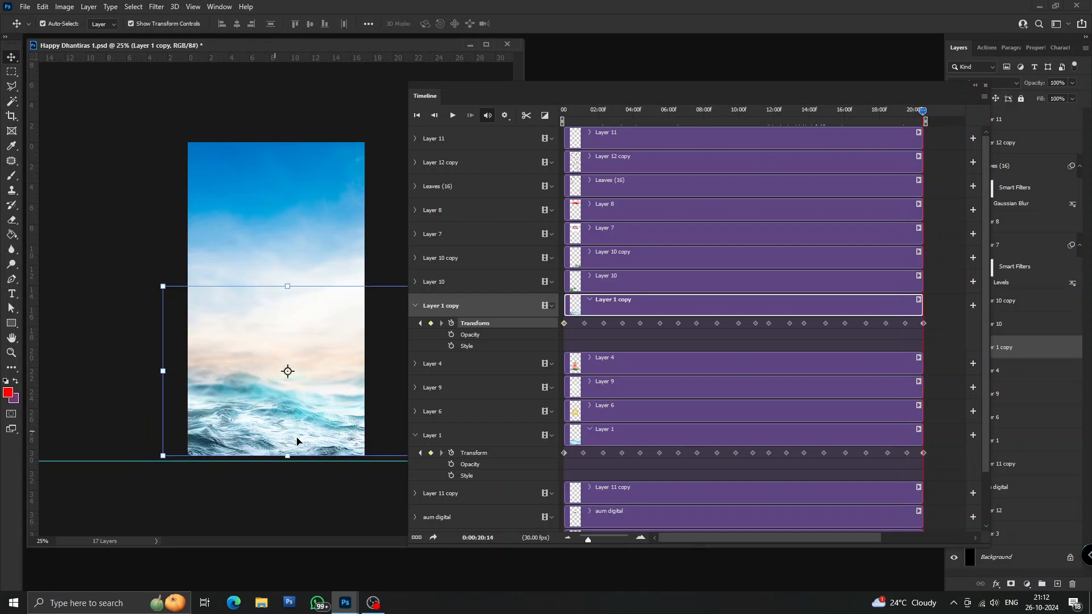
Preview the combined sea motion from the start of the timeline, and collapse Layer 1 copy's property tracks.
key(space)
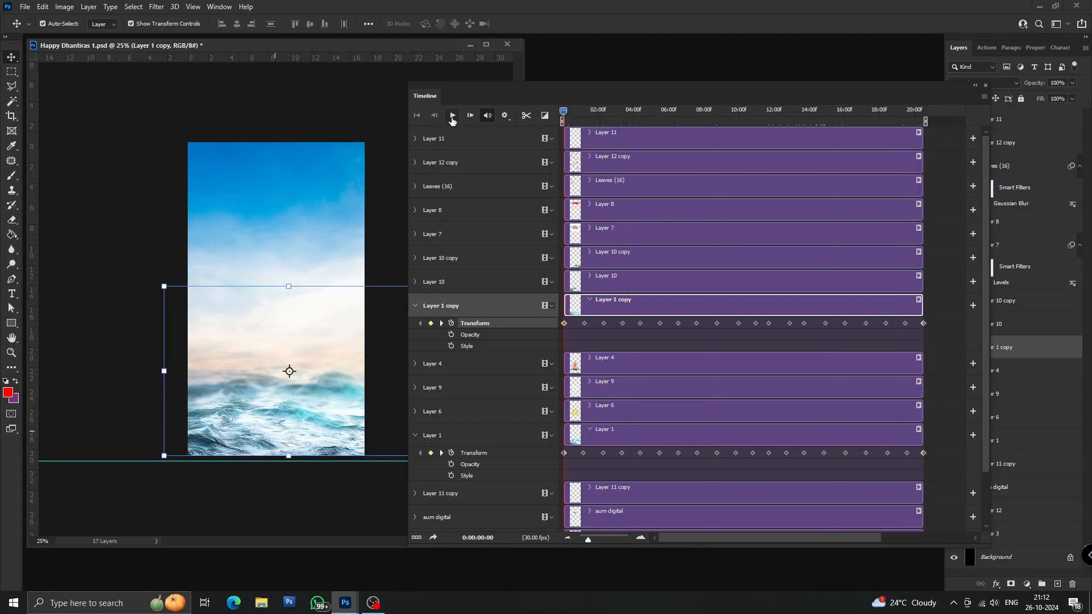
key(space)
drag(592, 115, 566, 113)
click(415, 305)
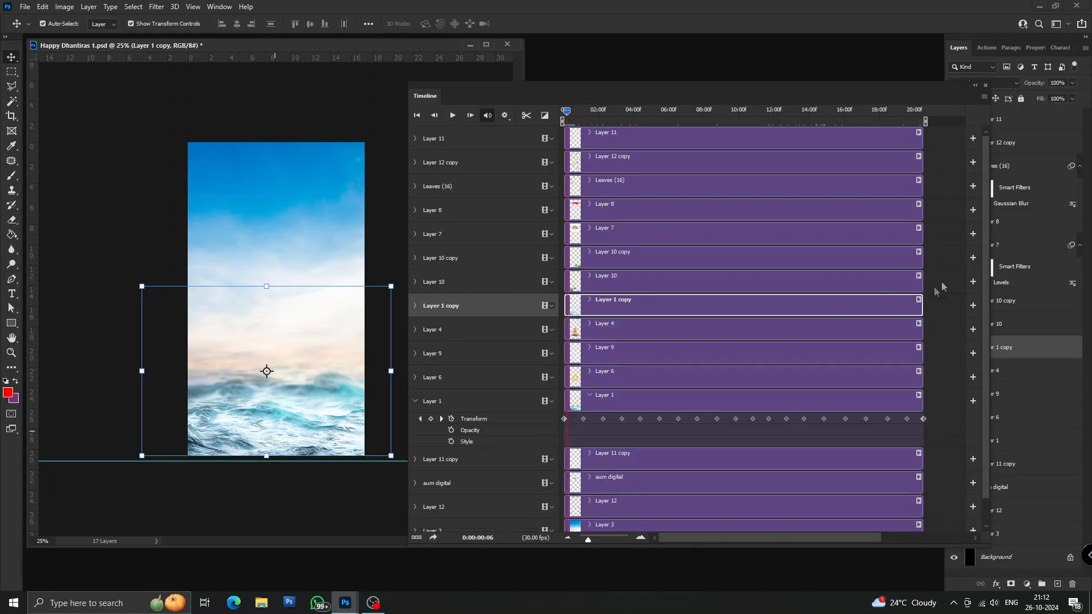
Show Layer 10, Layer 10 copy and Layer 4 in the poster, with Layer 4 selected for animating.
drag(776, 94, 684, 94)
click(954, 324)
click(953, 301)
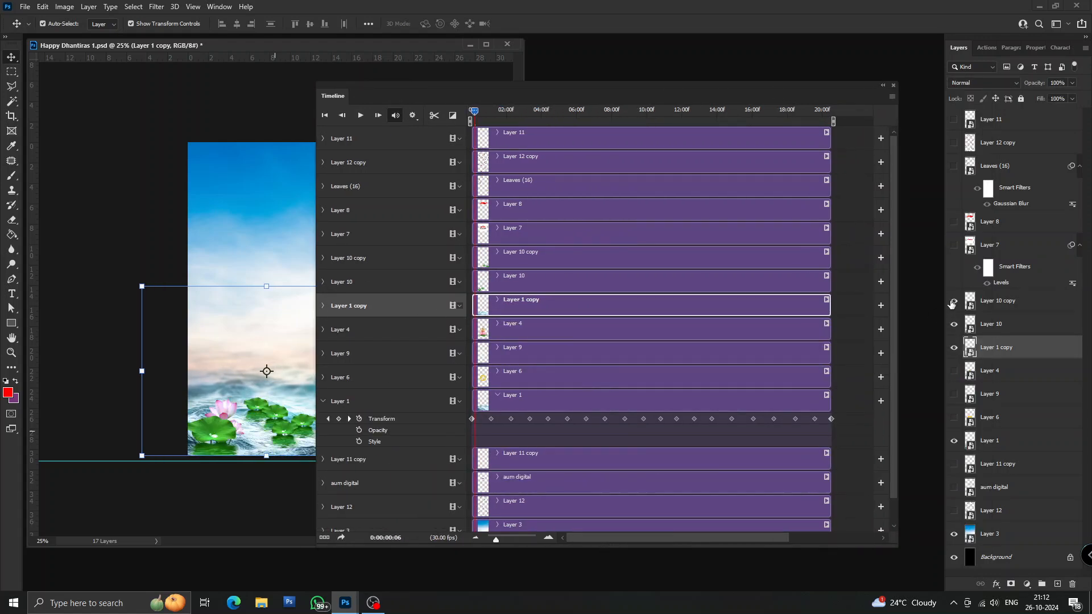
click(517, 332)
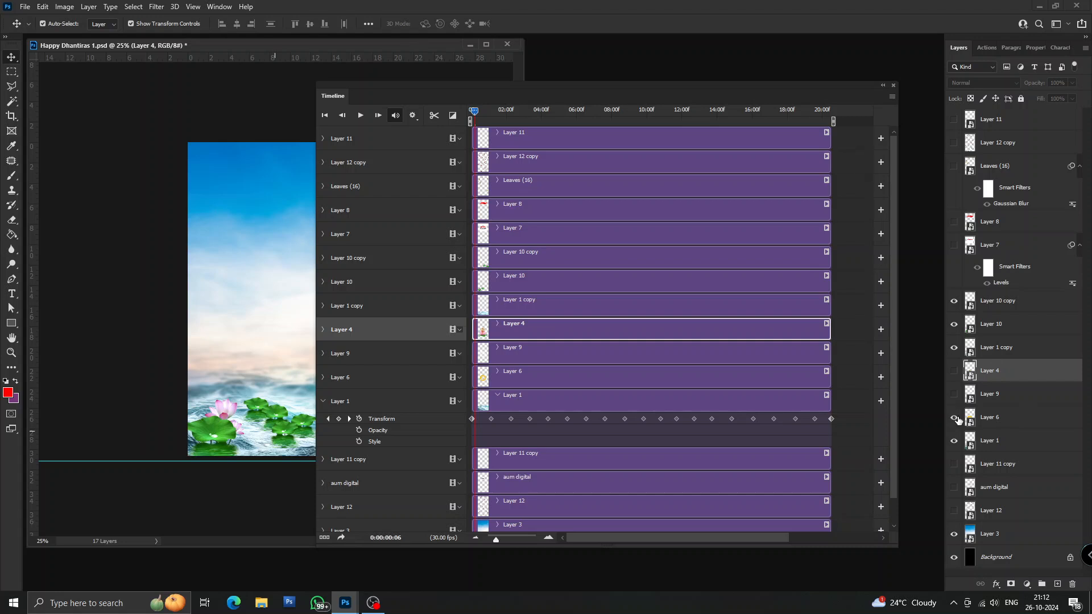
click(952, 397)
click(953, 397)
click(954, 371)
drag(528, 95, 592, 95)
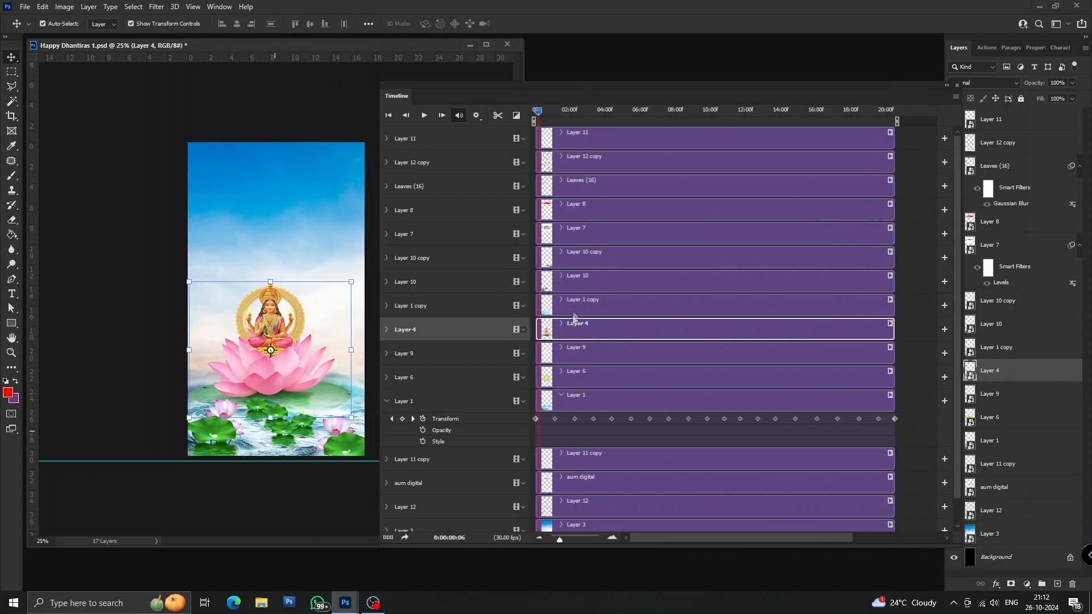
click(387, 330)
click(554, 112)
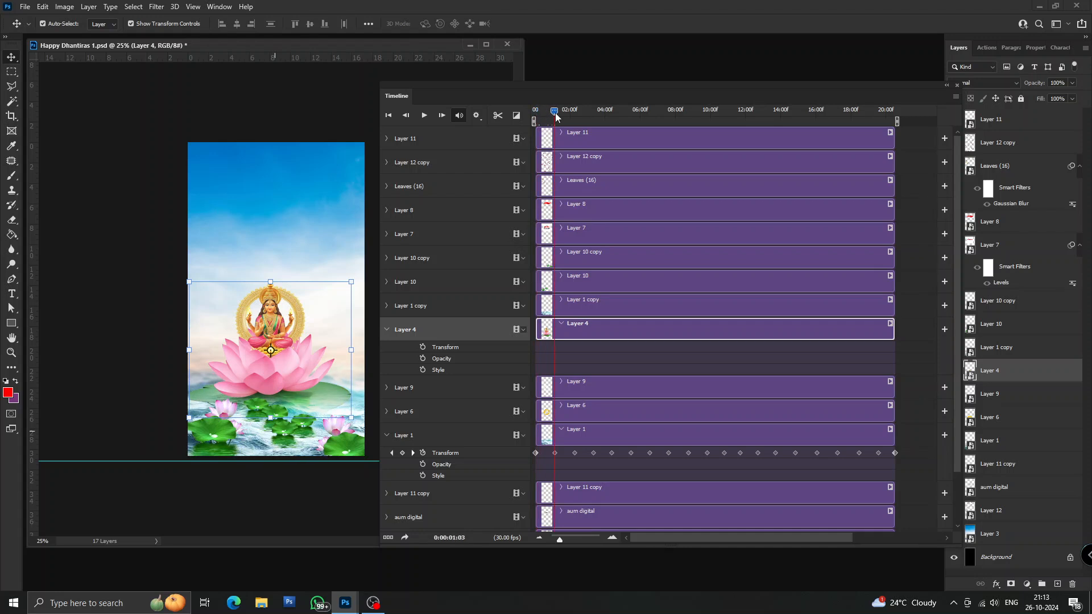
drag(537, 319, 557, 322)
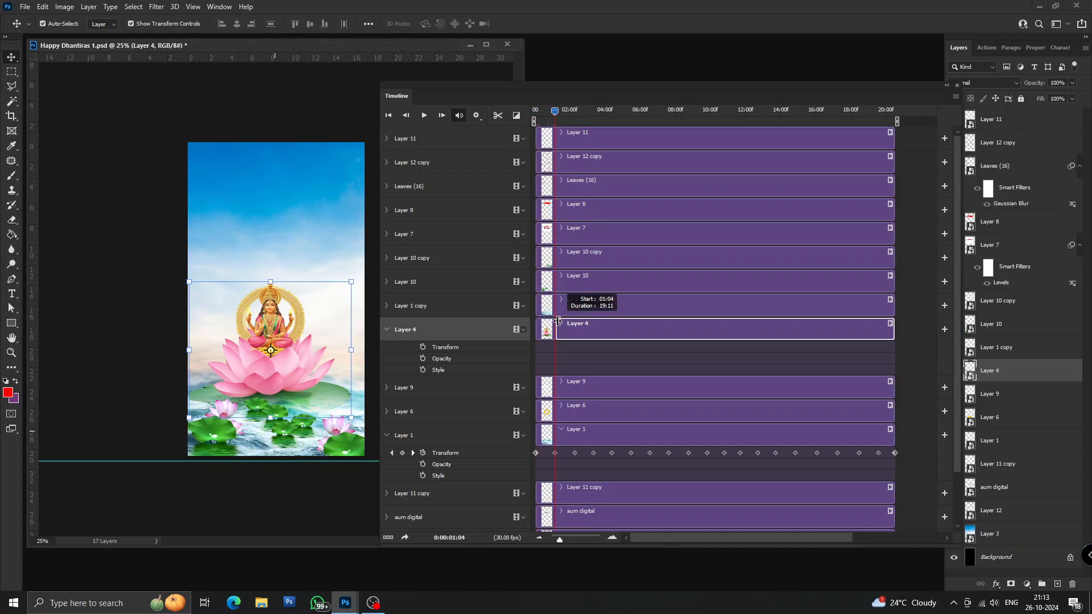
click(422, 348)
key(shift+Right)
key(shift+Right)
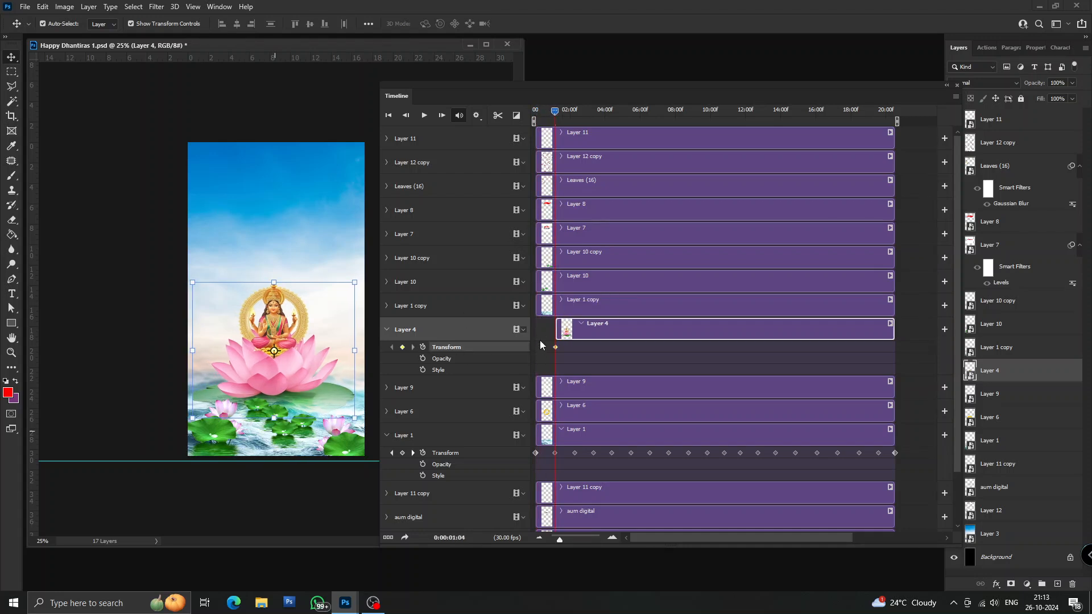
key(shift+Down)
key(shift+Down)
key(shift+Down)
key(shift+Down)
key(shift+Down)
key(shift+Down)
key(shift+Down)
key(shift+Down)
key(shift+Down)
key(shift+Down)
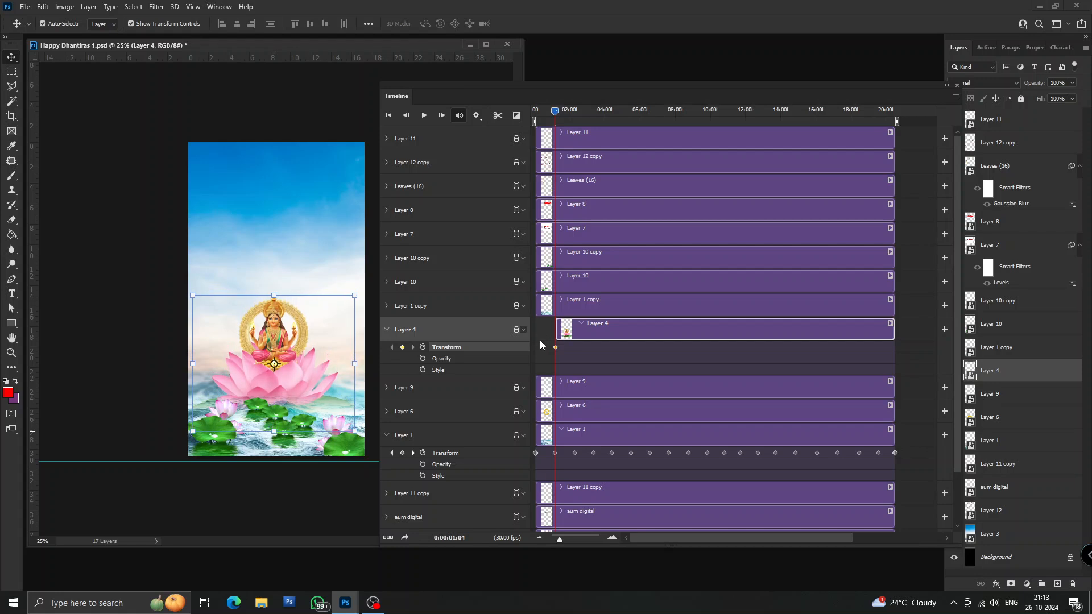
key(ctrl+z)
key(ctrl+z)
key(ctrl+z)
key(ctrl+z)
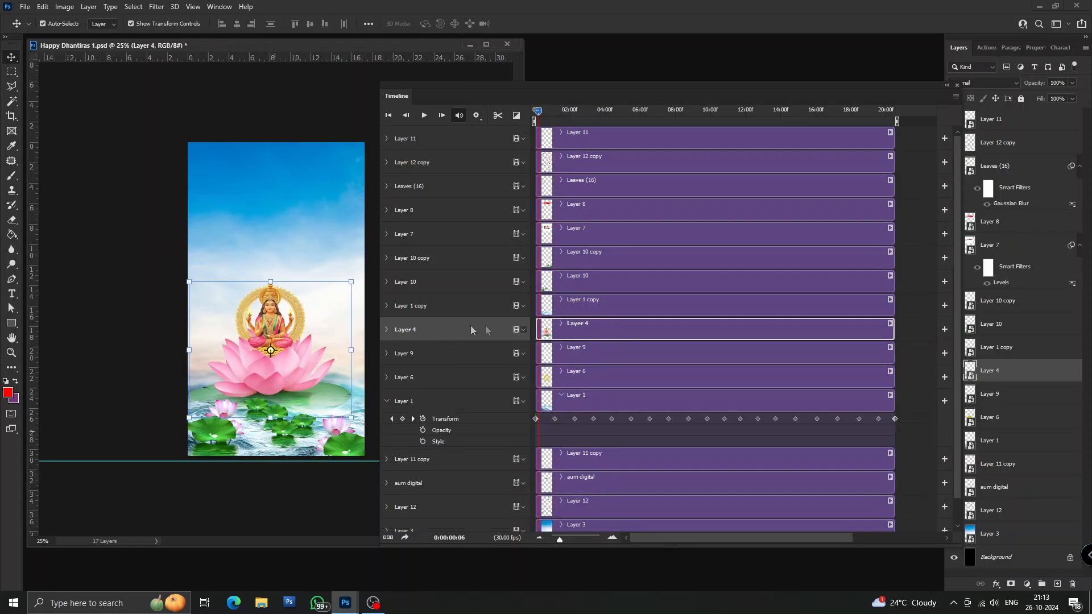
Trim the start of Layer 4's clip to about 1:03 and enable Transform keyframing there.
drag(545, 330, 550, 331)
click(554, 116)
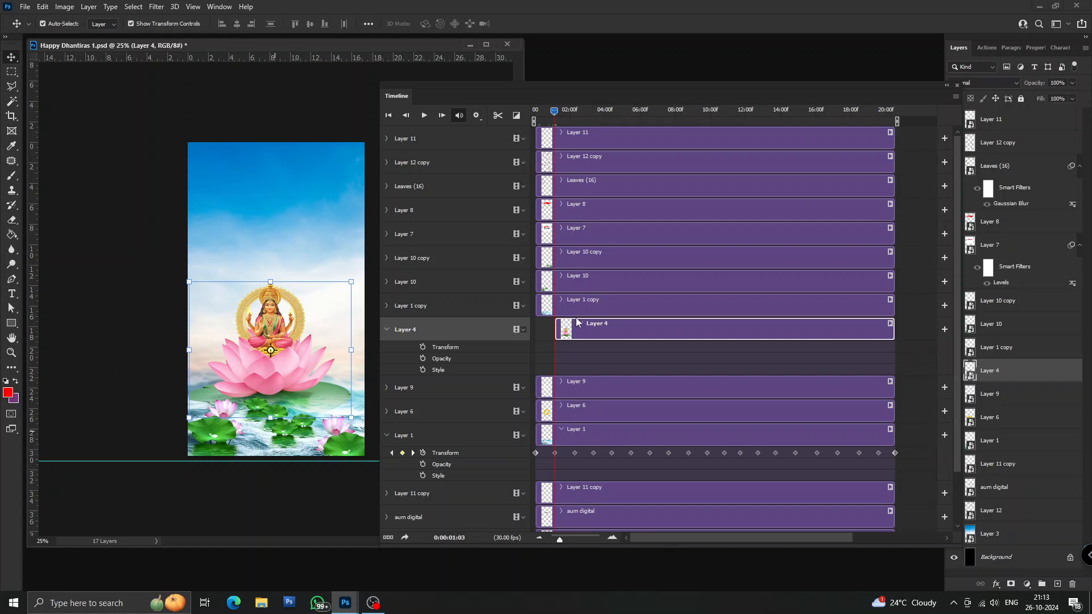
click(422, 347)
Move Layer 4 straight down at the 1:03 keyframe until the goddess and lotus are hidden behind the sea and lily pads.
key(shift+Down)
key(shift+Down)
key(shift+Down)
key(shift+Down)
key(shift+Down)
key(shift+Down)
key(shift+Down)
key(shift+Down)
key(shift+Down)
key(shift+Down)
key(shift+Down)
key(shift+Down)
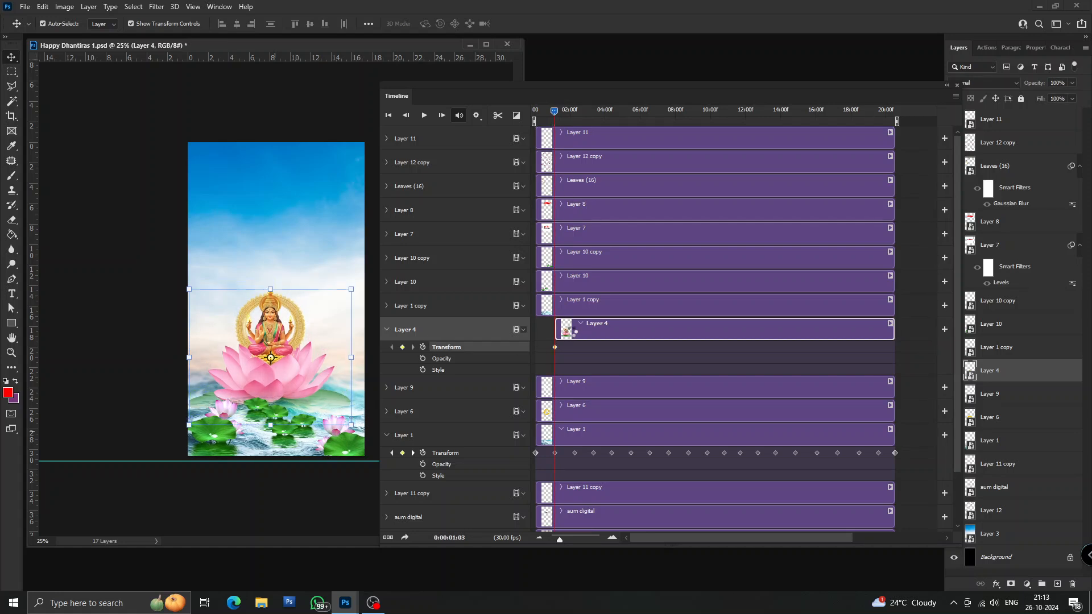
key(shift+Down)
key(shift+Down)
key(shift+Down)
key(shift+Down)
key(shift+Down)
key(shift+Down)
key(shift+Down)
key(shift+Down)
key(shift+Down)
key(shift+Down)
key(shift+Down)
key(shift+Down)
key(shift+Down)
key(shift+Down)
key(shift+Down)
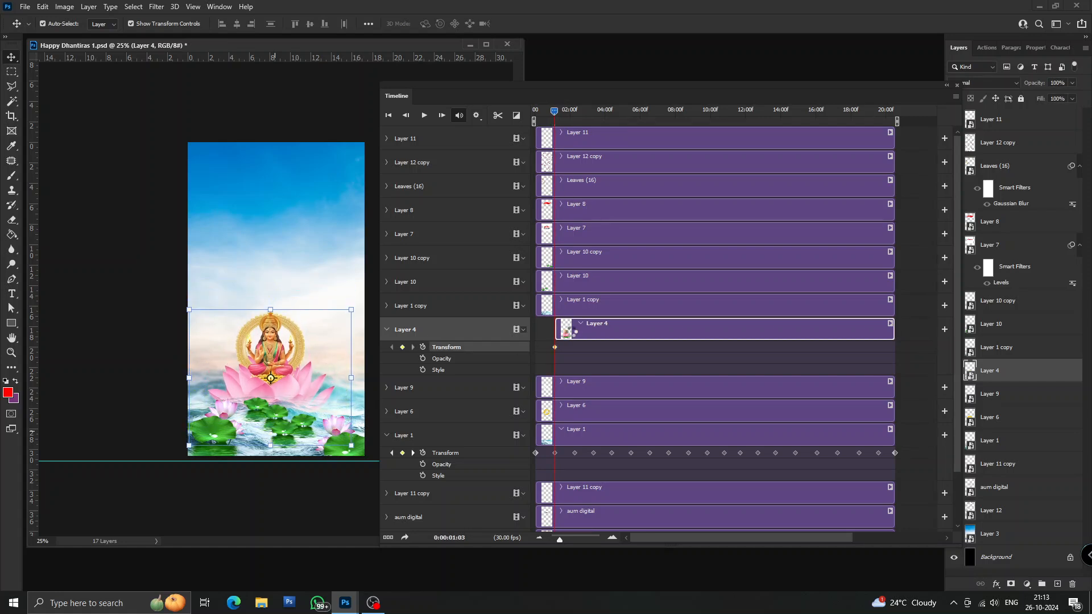
key(shift+Down)
key(shift+Down)
key(shift+Down)
key(shift+Down)
key(shift+Down)
key(shift+Down)
key(shift+Down)
key(shift+Down)
key(shift+Down)
key(shift+Down)
key(shift+Down)
key(shift+Down)
key(shift+Down)
key(shift+Down)
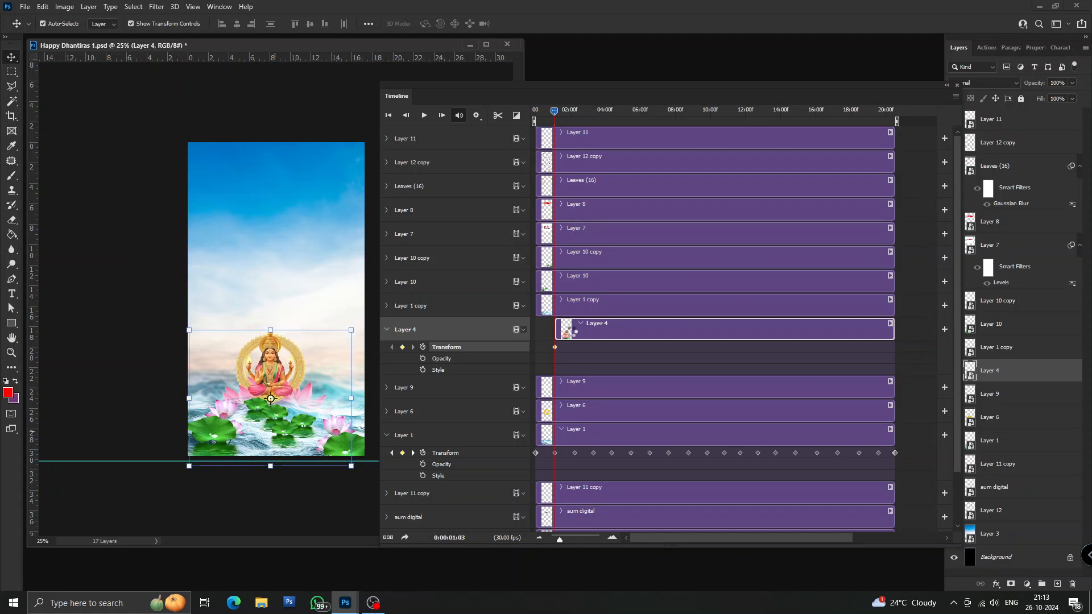
key(shift+Down)
key(shift+Down)
key(shift+Down)
key(shift+Down)
key(shift+Down)
key(shift+Down)
key(shift+Down)
key(shift+Down)
key(shift+Down)
key(shift+Down)
key(shift+Down)
key(shift+Down)
key(shift+Down)
key(shift+Down)
key(shift+Down)
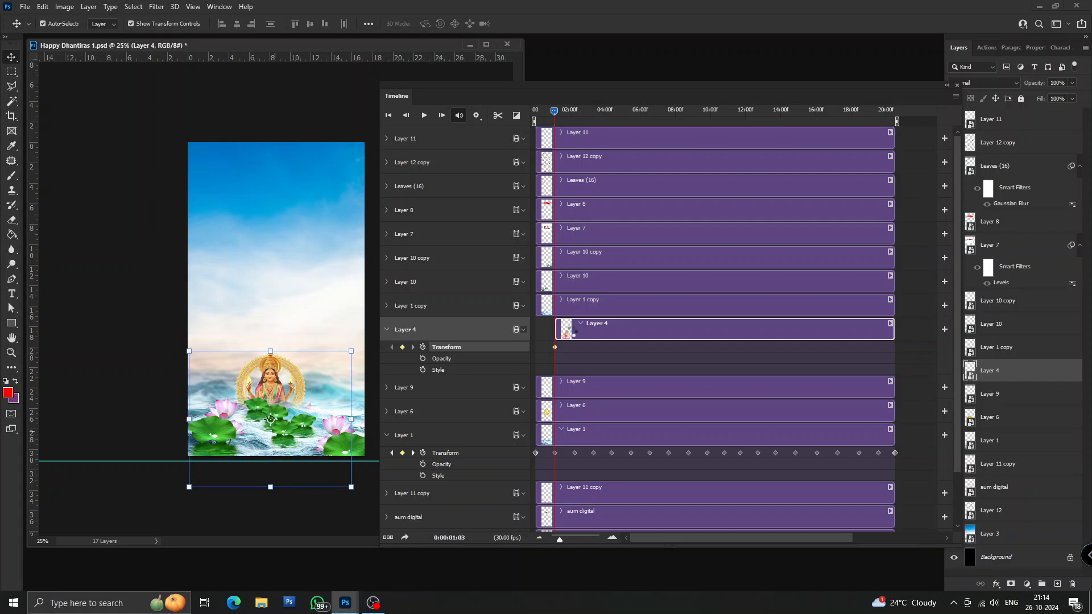
key(shift+Down)
key(shift+Down)
key(shift+Down)
key(shift+Down)
key(shift+Down)
key(shift+Down)
key(shift+Down)
key(shift+Down)
key(shift+Down)
key(shift+Down)
key(shift+Down)
key(shift+Down)
key(shift+Down)
key(shift+Down)
key(shift+Down)
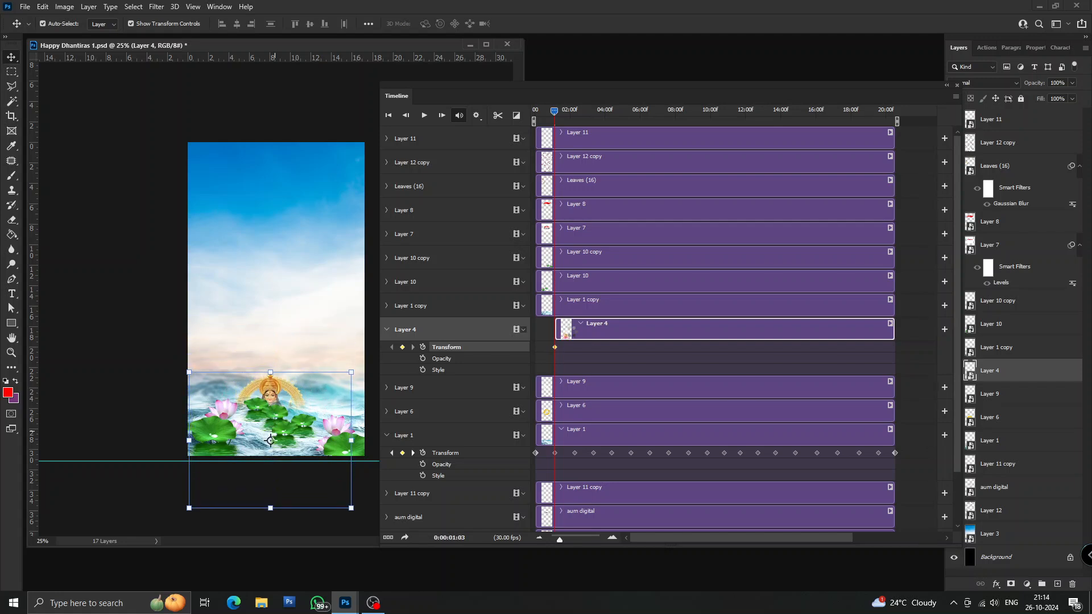
key(shift+Down)
key(shift+Down)
key(shift+Down)
key(shift+Down)
key(shift+Down)
key(shift+Down)
key(shift+Down)
key(shift+Down)
key(shift+Down)
key(shift+Down)
key(shift+Down)
key(shift+Down)
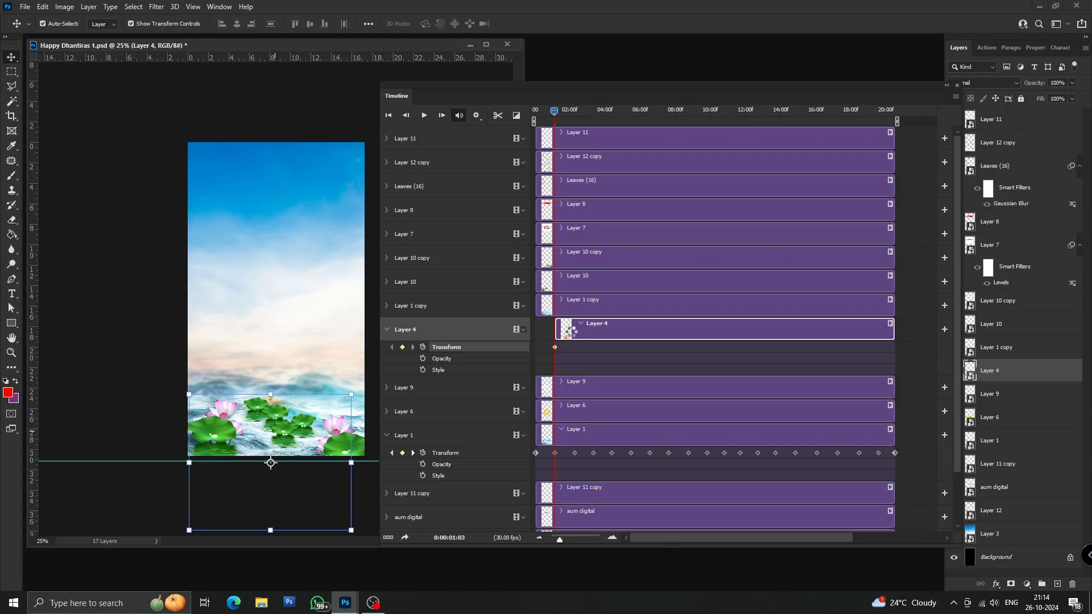
Move Layer 4 straight up at about 5:15 on the timeline until the goddess and her lotus stand above the water.
drag(580, 115, 631, 124)
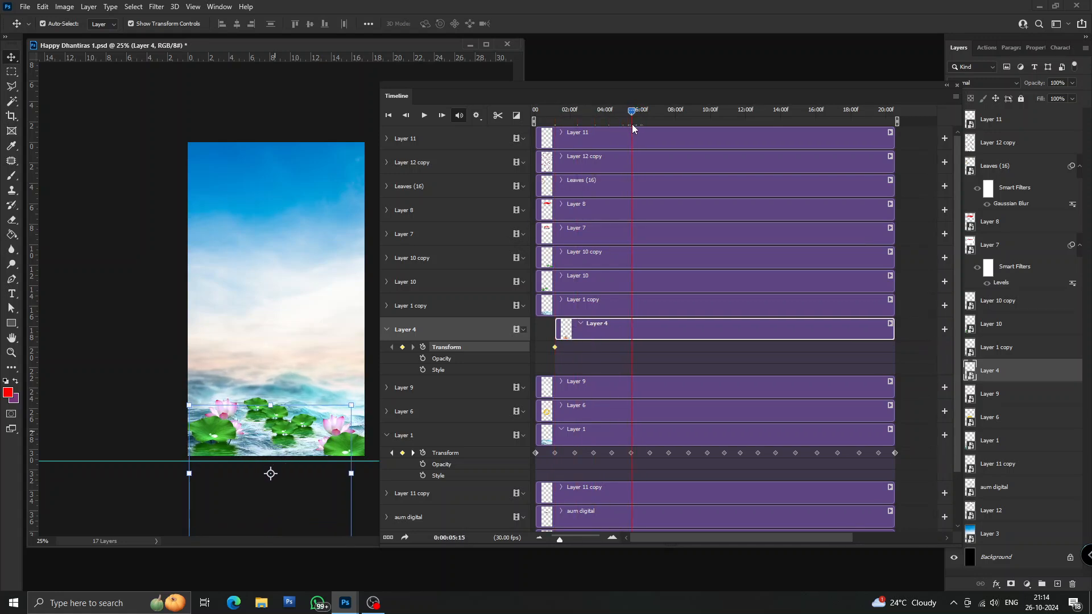
key(shift+Up)
key(shift+Up)
key(shift+Up)
key(shift+Up)
key(shift+Up)
key(shift+Up)
key(shift+Up)
key(shift+Up)
key(shift+Up)
key(shift+Up)
key(shift+Up)
key(shift+Up)
key(shift+Up)
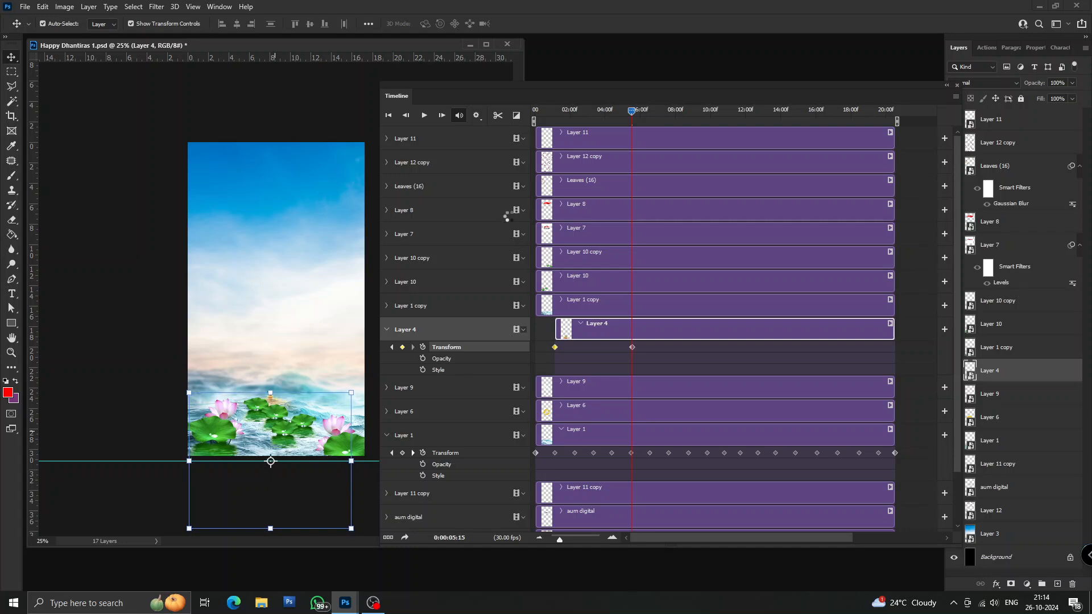
key(shift+Up)
key(shift+Up)
key(shift+Up)
key(shift+Up)
key(shift+Up)
key(shift+Up)
key(shift+Up)
key(shift+Up)
key(shift+Up)
key(shift+Up)
key(shift+Up)
key(shift+Up)
key(shift+Up)
key(shift+Up)
key(shift+Up)
key(shift+Up)
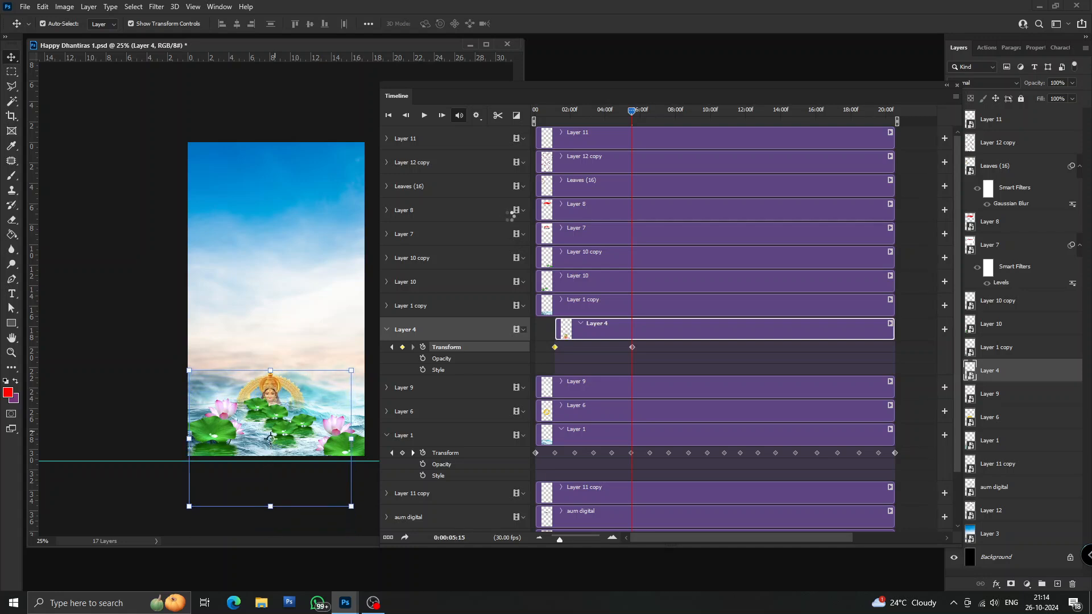
key(shift+Up)
key(shift+Up)
key(shift+Up)
key(shift+Up)
key(shift+Up)
key(shift+Up)
key(shift+Up)
key(shift+Up)
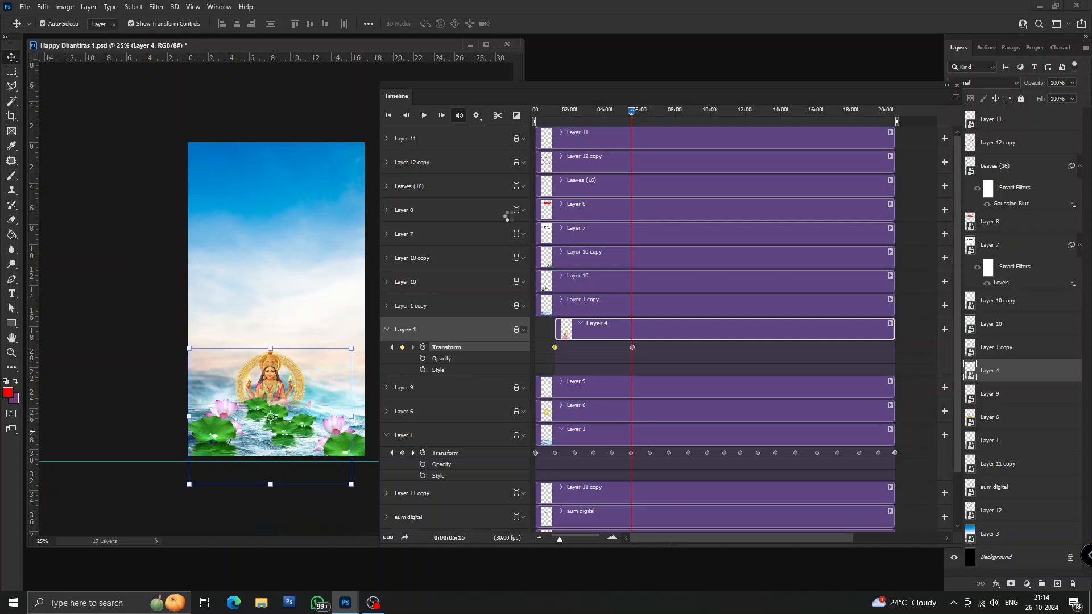
key(shift+Up)
key(shift+Up)
key(shift+Up)
key(shift+Up)
key(shift+Up)
key(shift+Up)
key(shift+Up)
key(shift+Up)
key(shift+Up)
key(shift+Up)
key(shift+Up)
key(shift+Up)
key(shift+Up)
key(shift+Up)
key(shift+Up)
key(shift+Up)
key(shift+Up)
key(shift+Up)
key(shift+Up)
key(shift+Up)
key(shift+Up)
key(shift+Up)
key(shift+Up)
key(shift+Up)
key(shift+Up)
key(shift+Up)
key(shift+Up)
key(shift+Up)
key(shift+Up)
key(shift+Up)
key(shift+Up)
Preview the goddess's rise from the start of the timeline.
drag(630, 112, 524, 134)
click(424, 115)
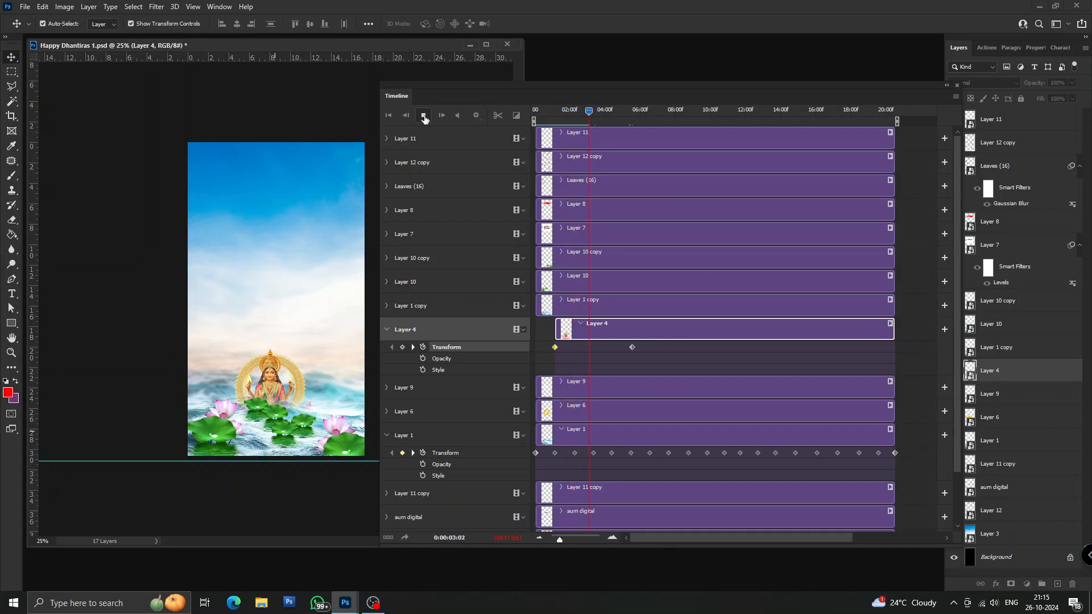
key(space)
Show Layer 9 and Layer 6 in the poster at about 5:12, and set Layer 6's opacity to 100%.
drag(635, 117, 630, 118)
drag(924, 86, 865, 86)
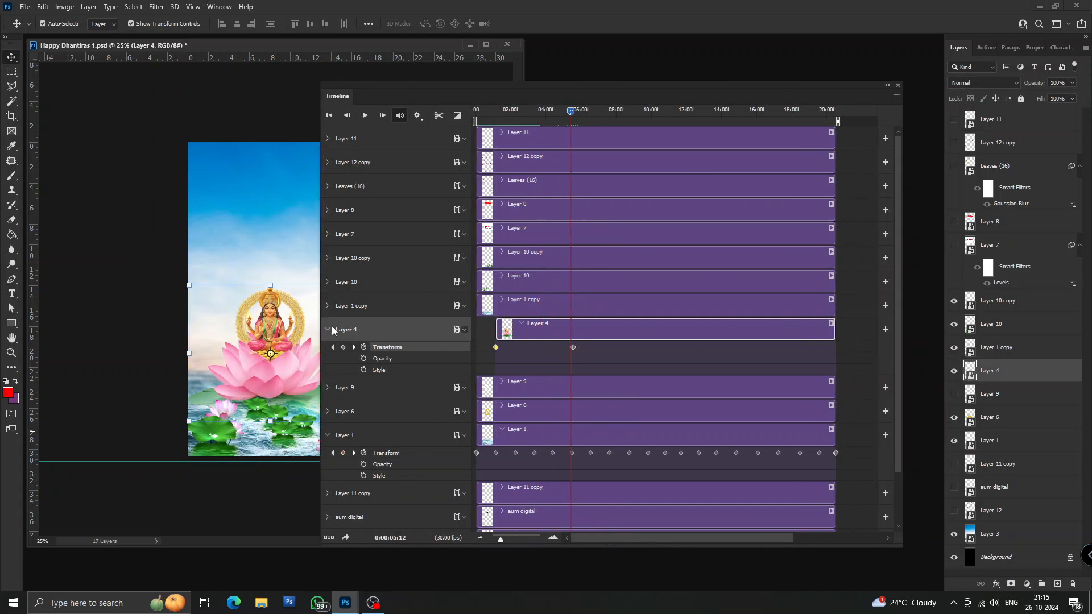
click(329, 329)
click(954, 394)
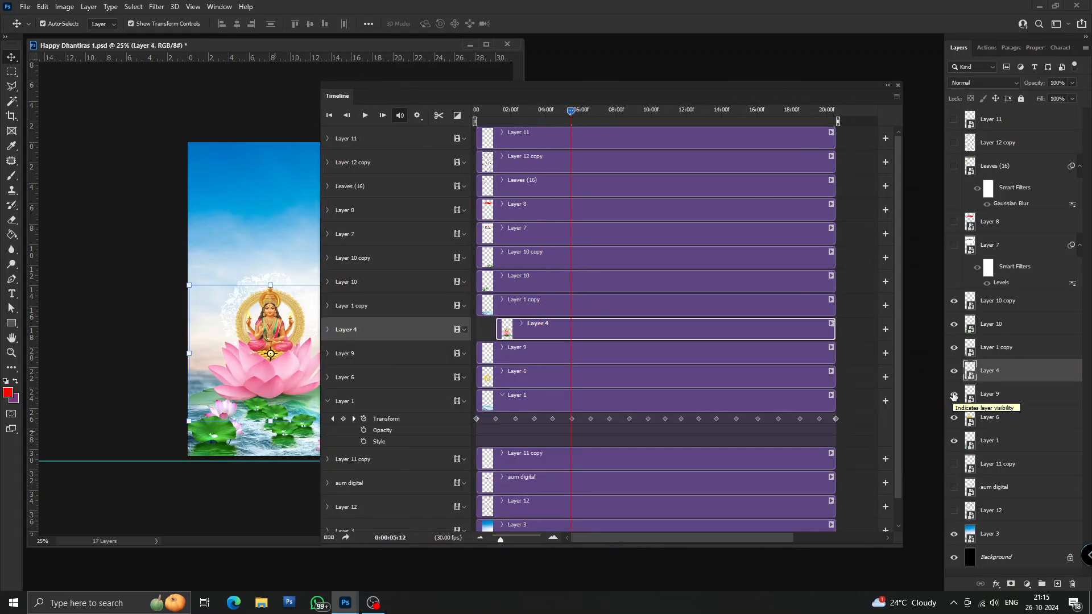
click(954, 417)
click(992, 421)
click(327, 377)
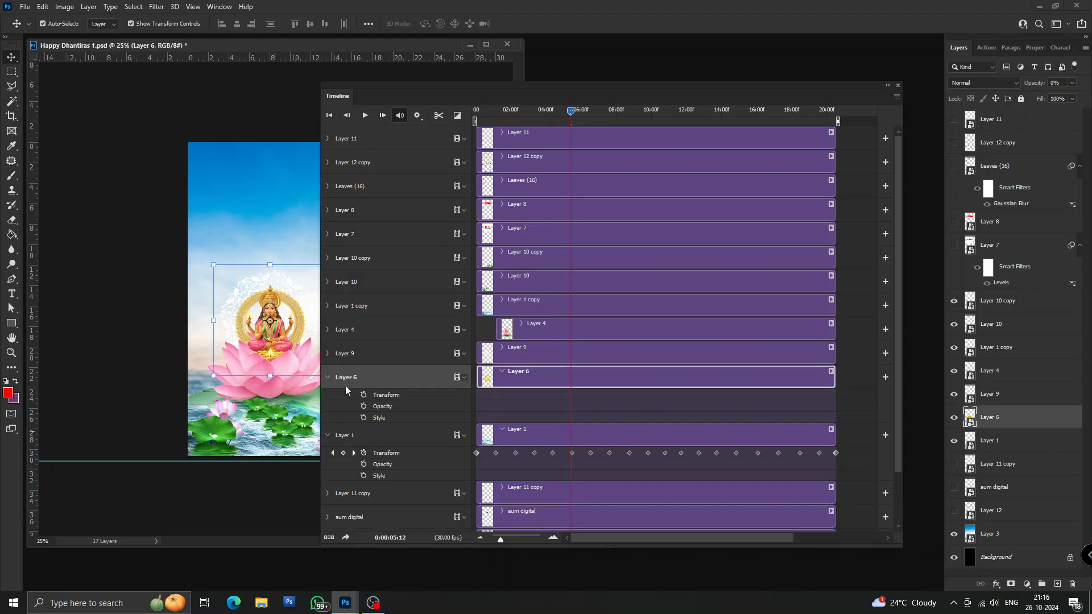
drag(1063, 92, 1083, 95)
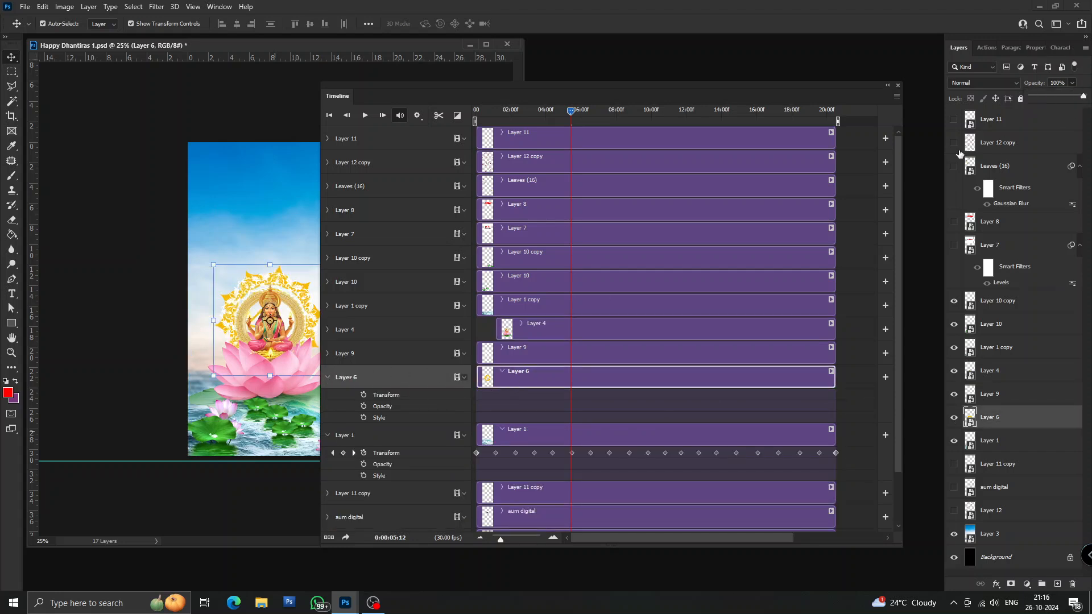
Nudge Layer 6 and Layer 9 together vertically until both halo ornaments are centred behind the goddess.
ctrl+click(997, 398)
key(shift+Down)
key(shift+Down)
key(shift+Down)
key(shift+Up)
key(Down)
key(Down)
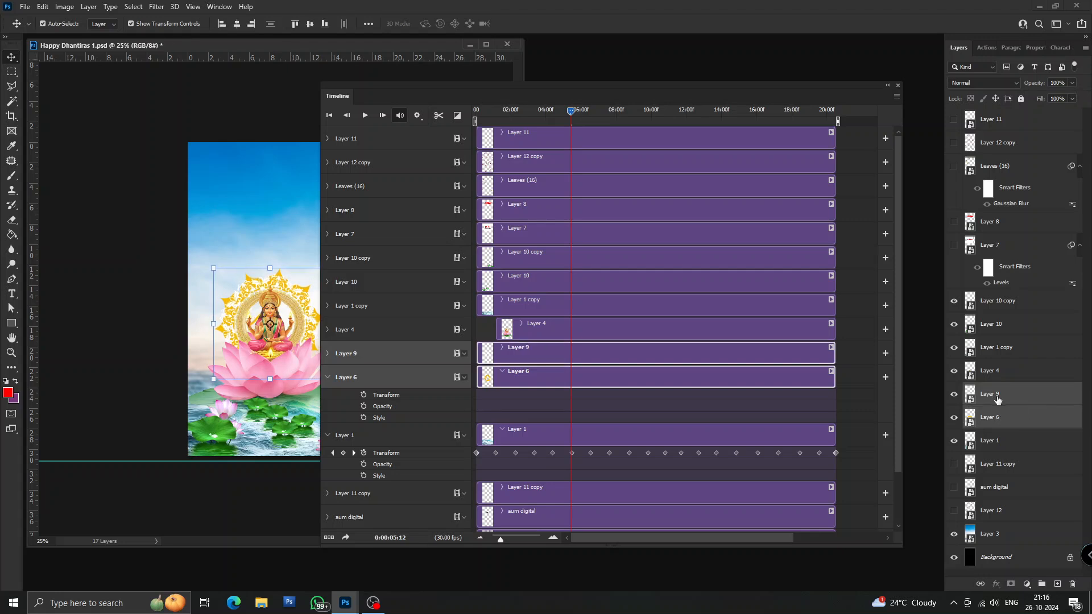
click(530, 374)
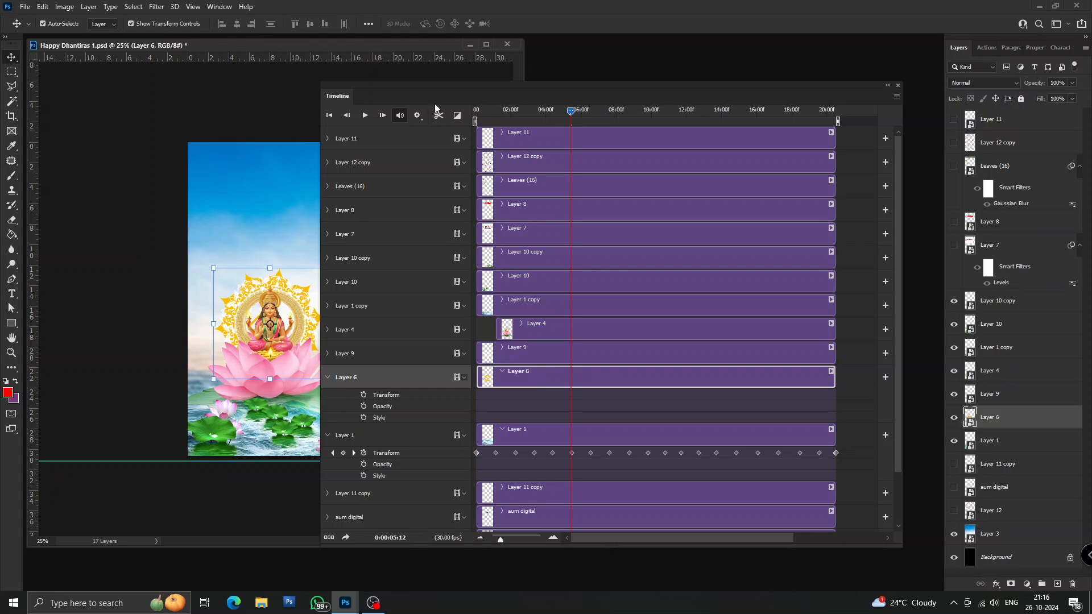
drag(435, 104, 469, 104)
mouse_move(604, 112)
mouse_down()
mouse_move(578, 120)
mouse_move(621, 111)
mouse_move(606, 114)
mouse_up()
ctrl+click(995, 394)
key(Up)
key(Up)
key(Up)
key(Down)
key(Down)
key(Down)
key(Up)
key(Up)
key(Up)
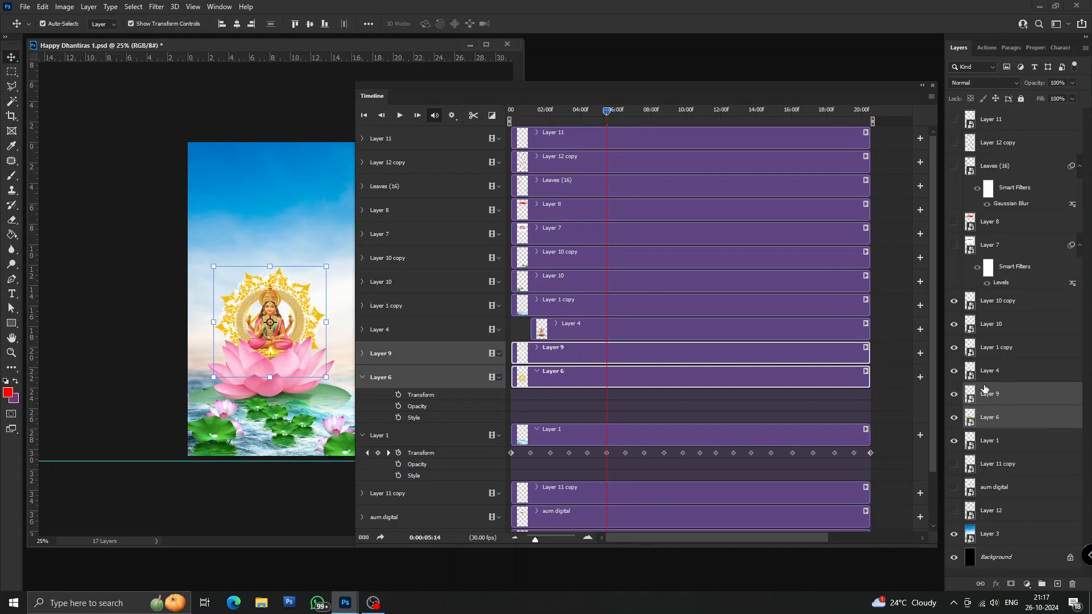
Trim the starts of the Layer 6 and Layer 9 clips to about 4:11.
click(571, 382)
drag(512, 376, 606, 378)
drag(512, 353, 588, 354)
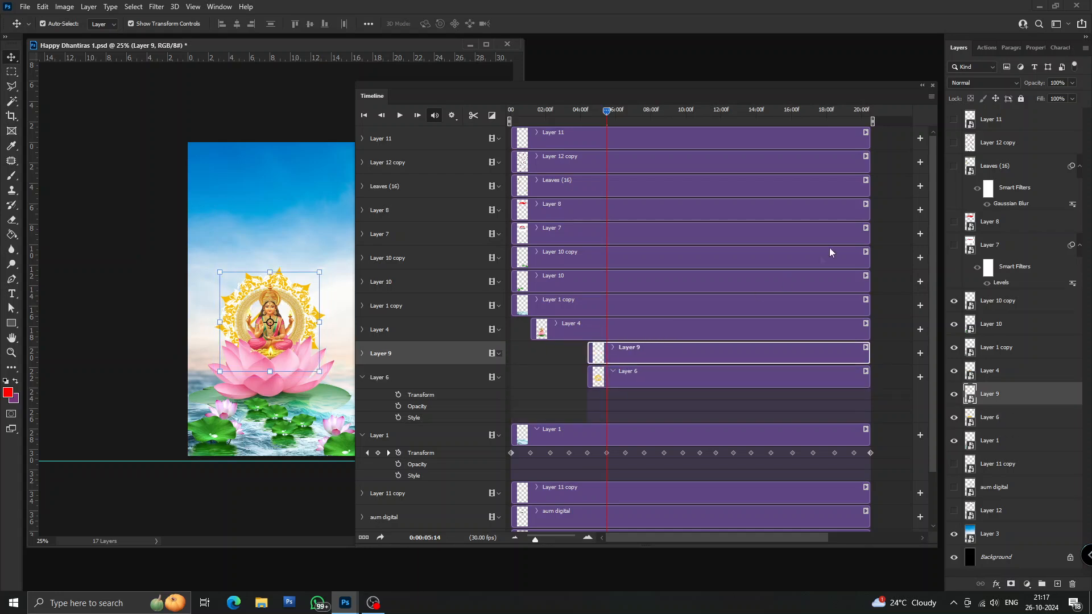
Keyframe a fade-in for Layer 6 from 0% opacity at 4:11 to 100% at 5:14.
click(398, 407)
drag(609, 111, 588, 125)
drag(1062, 98, 1020, 97)
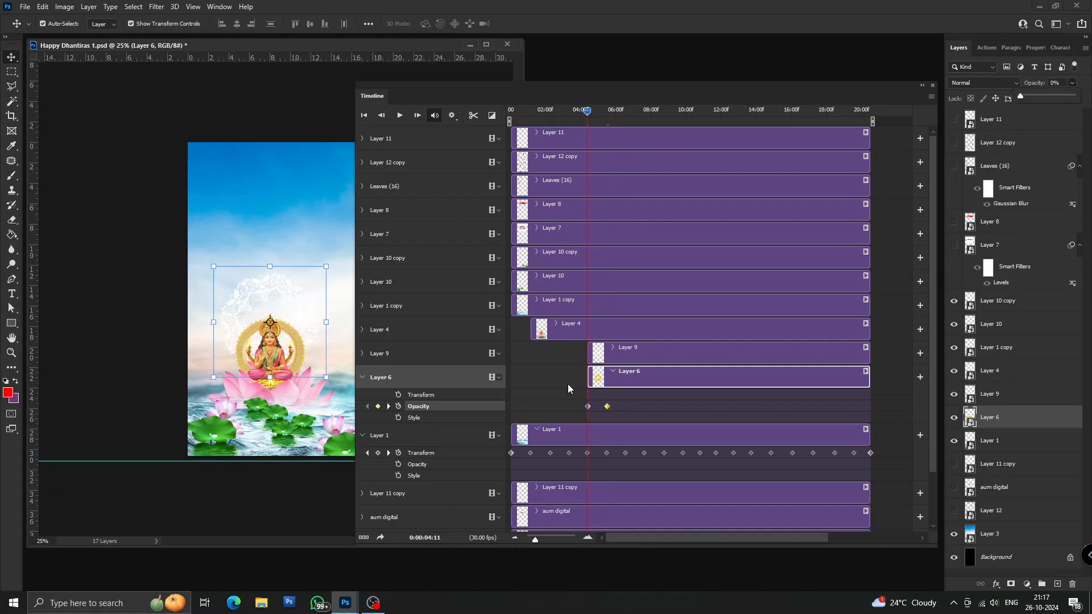
Enable Transform keyframing for Layer 6 at 5:14, and rotate the layer to about 129° at 20:14.
mouse_move(587, 111)
mouse_down()
mouse_move(616, 117)
mouse_move(606, 120)
mouse_up()
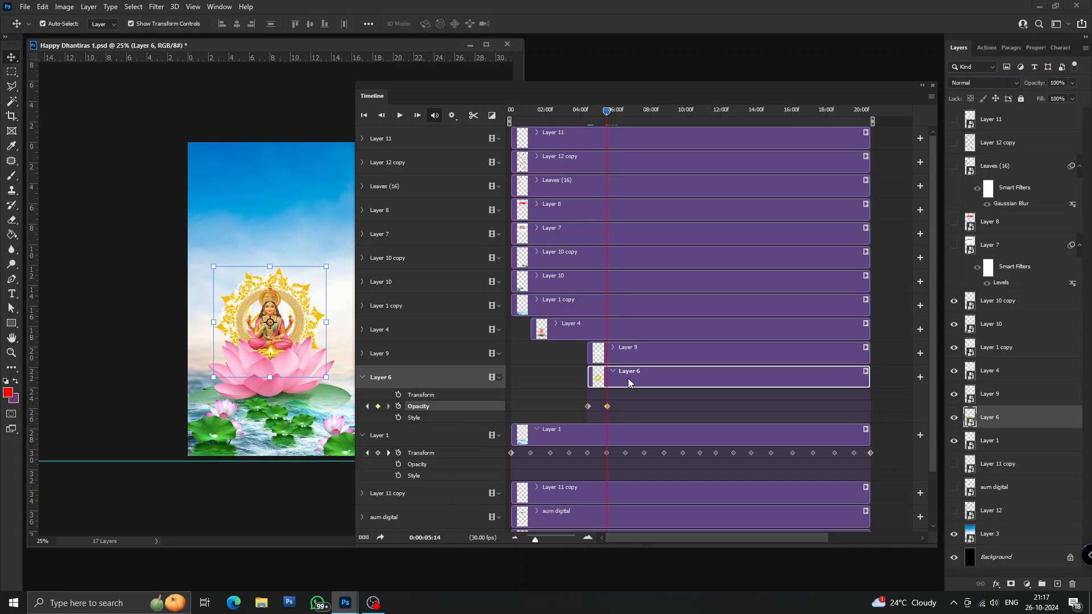
click(399, 394)
drag(616, 116, 859, 162)
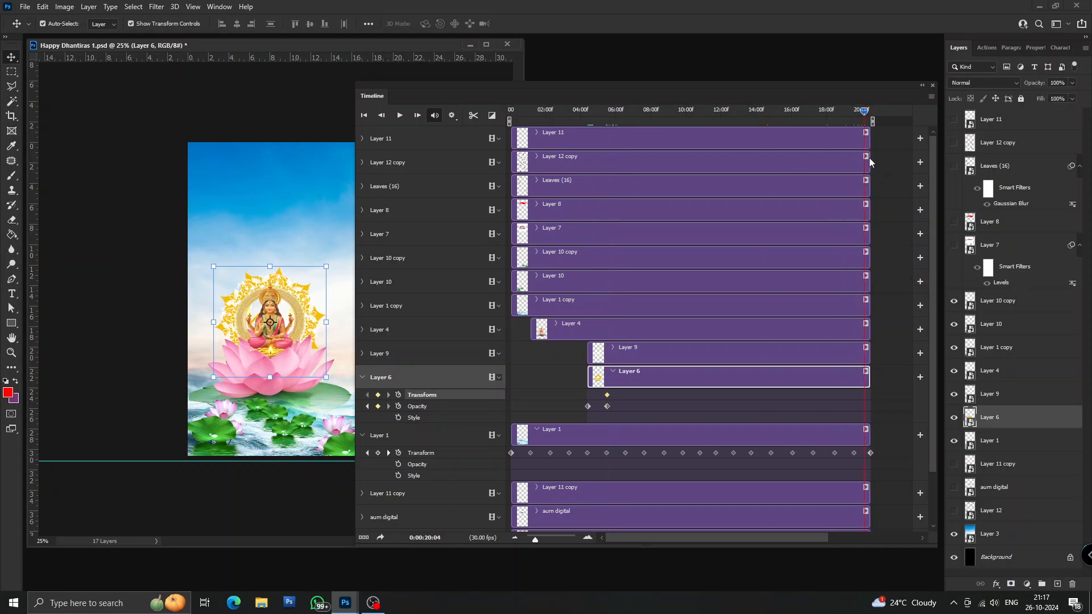
drag(337, 259, 210, 269)
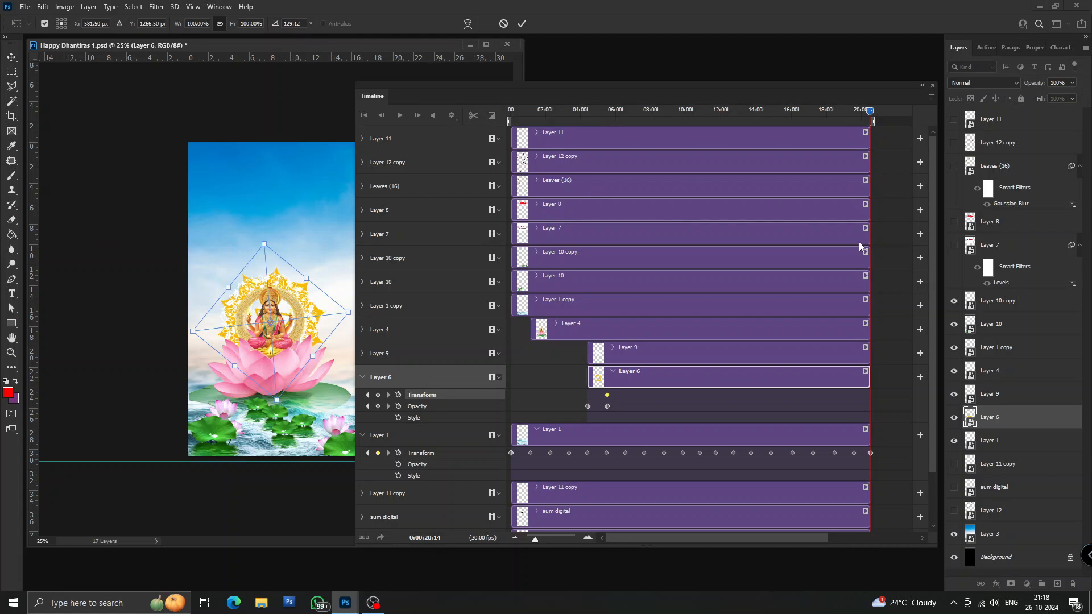
key(Return)
Preview Layer 6's fade-in and rotation from about the 4-second mark.
drag(870, 112, 677, 126)
key(space)
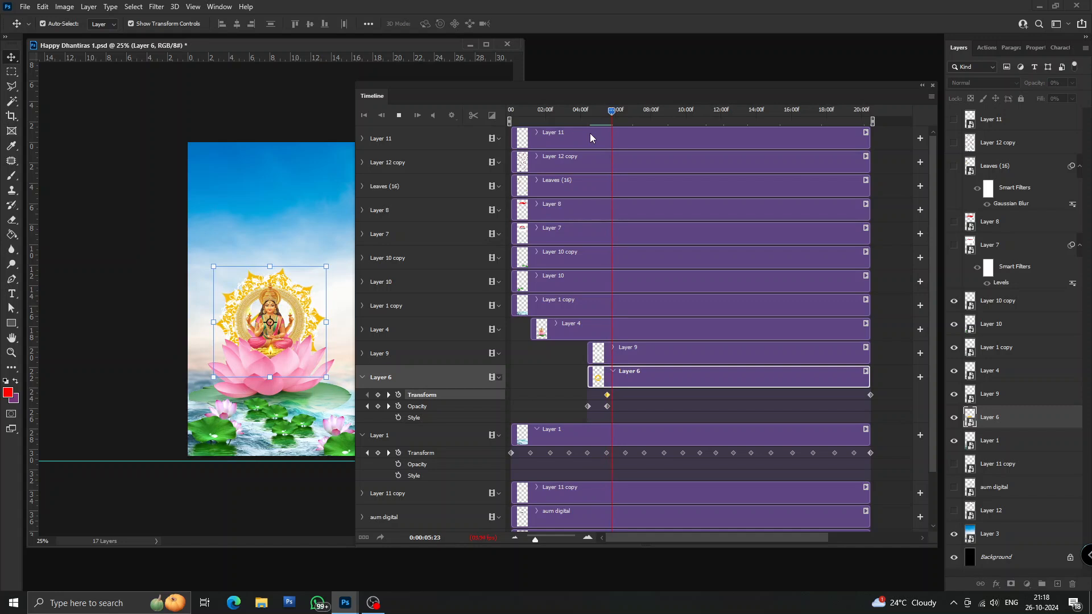
key(space)
click(590, 121)
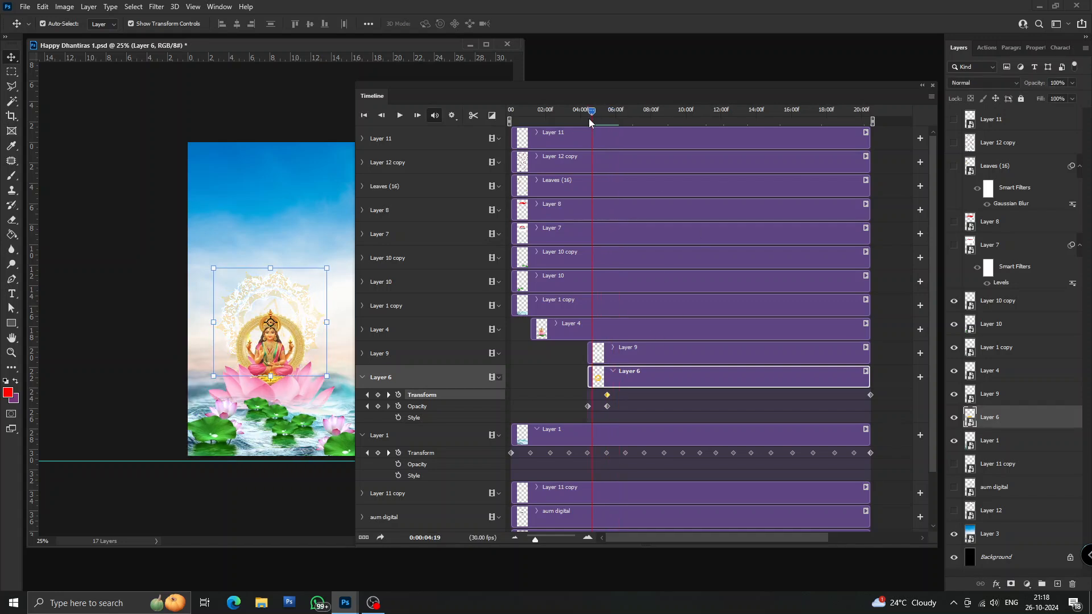
key(space)
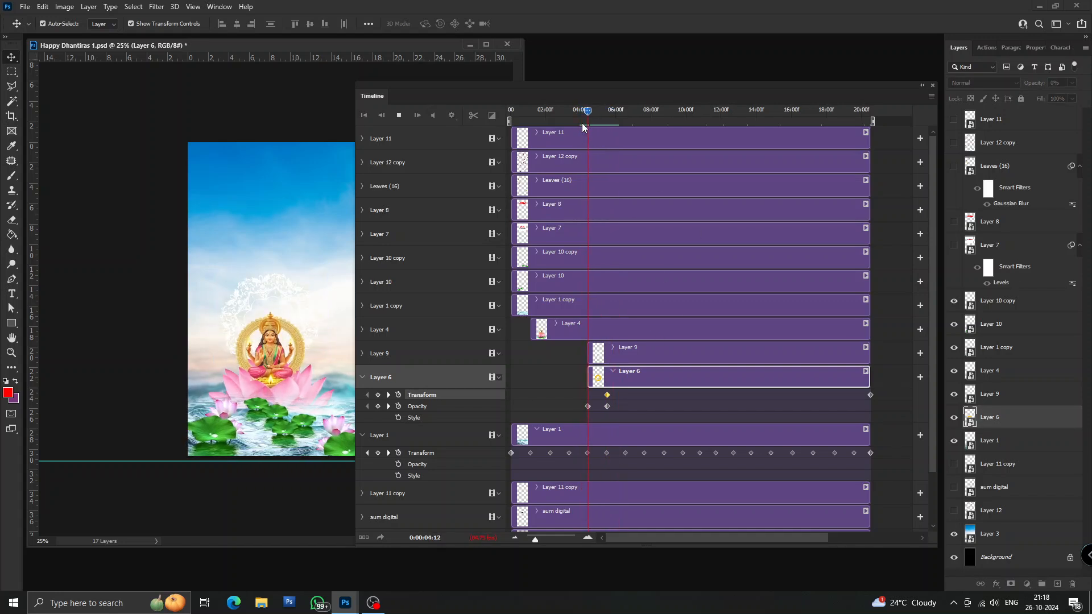
Delete Layer 6's Transform keyframe at 5:14, and replay its fade-in with Layer 9 hidden.
click(990, 394)
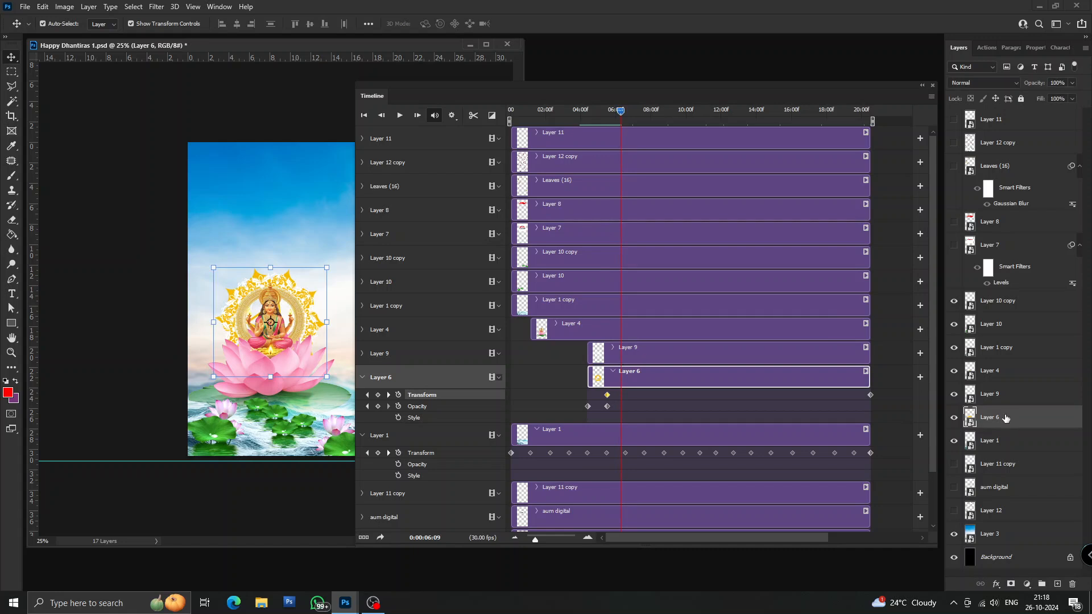
key(space)
key(Delete)
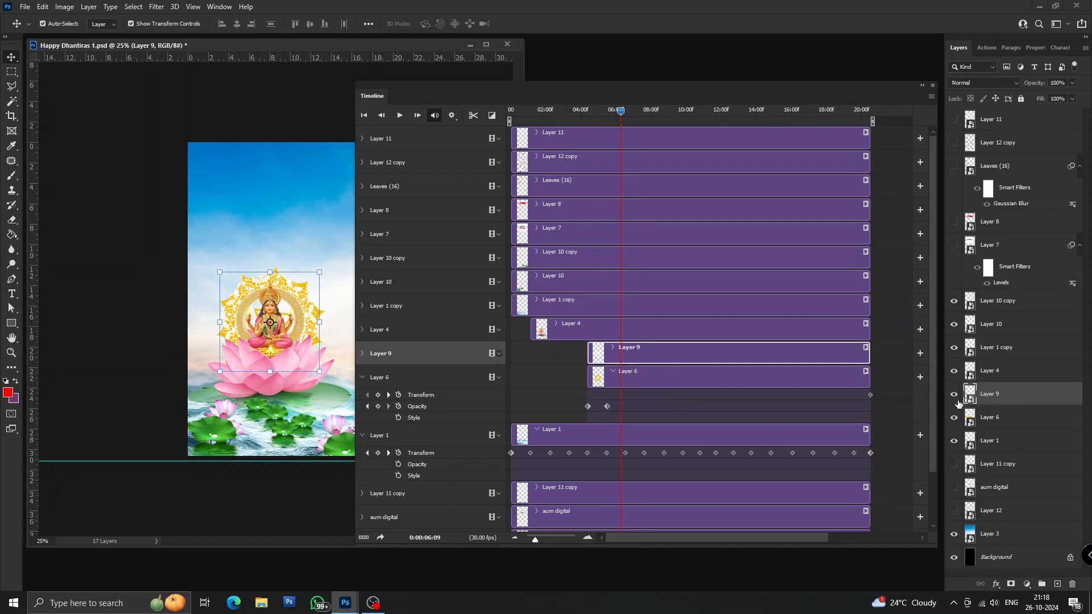
key(space)
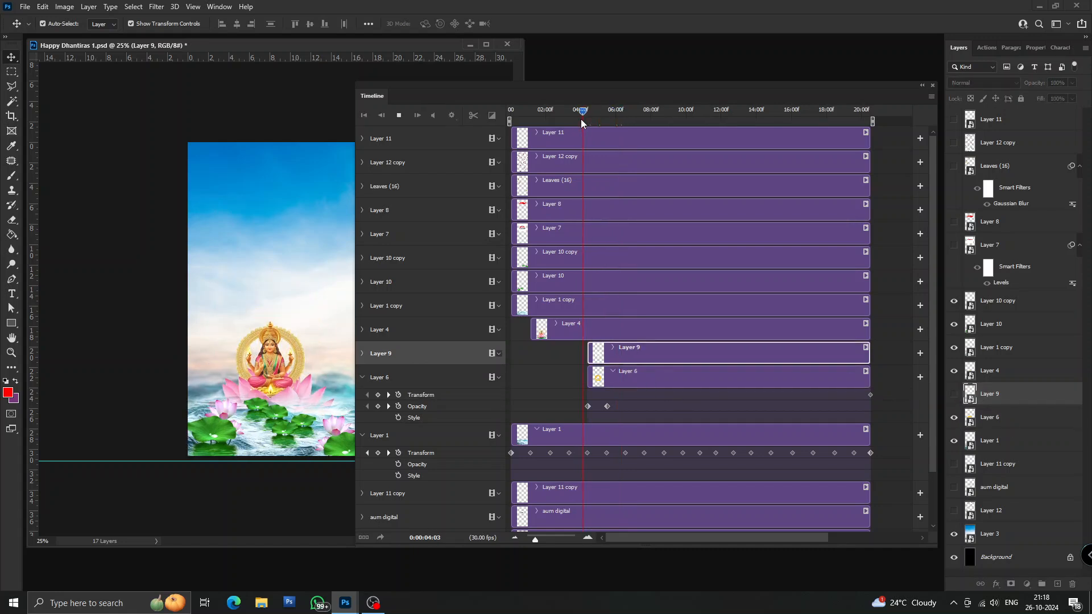
key(space)
Shift Layer 6's clip to start at about 5:15, and align its end and last Transform keyframe with the other clips' end.
click(607, 116)
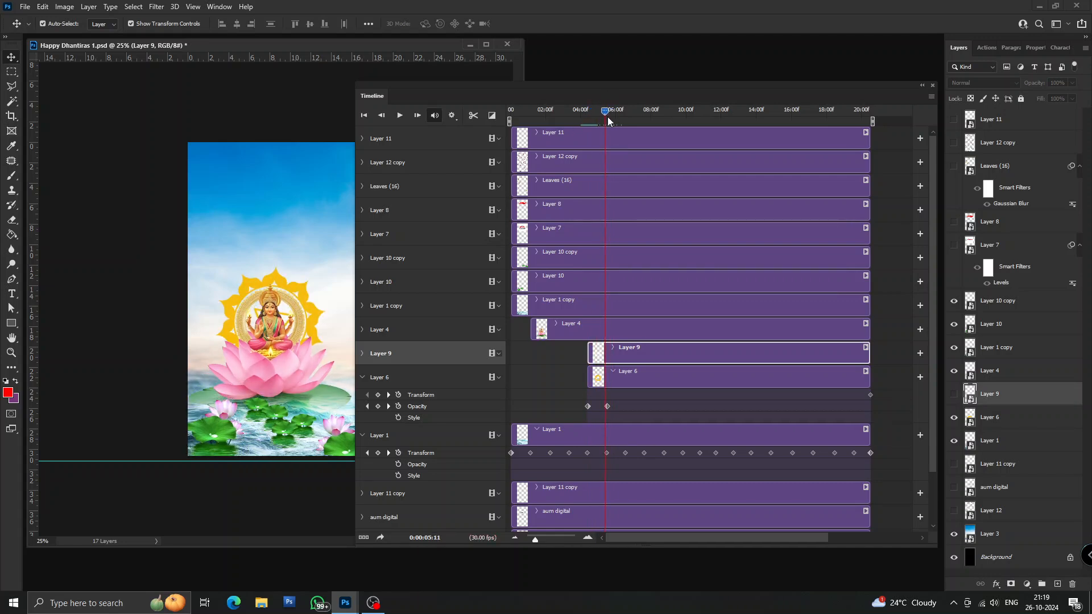
drag(637, 374, 657, 374)
click(890, 395)
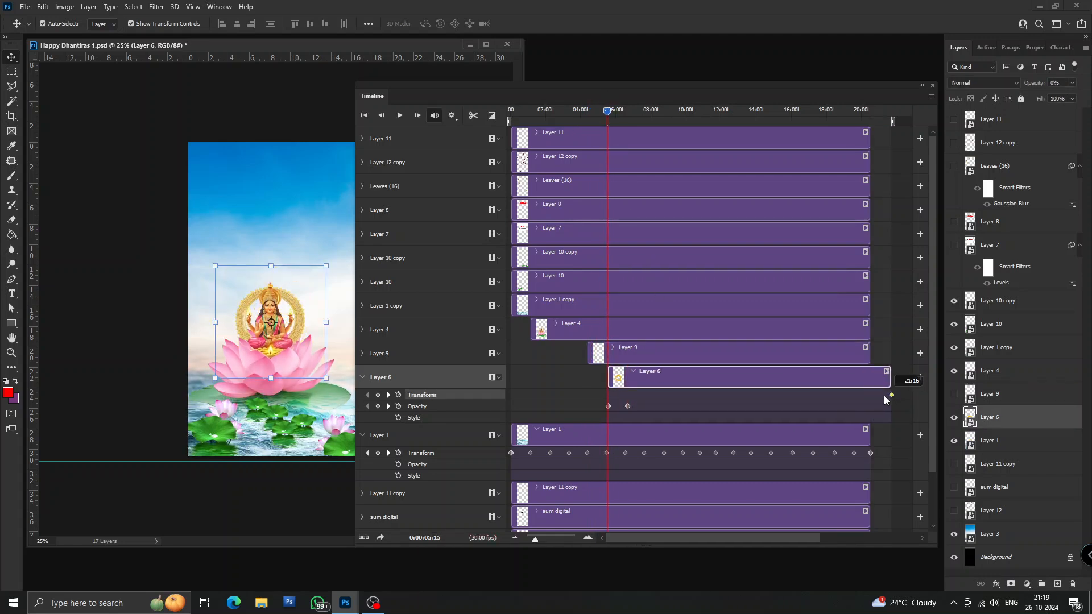
mouse_move(888, 383)
mouse_down()
mouse_move(874, 380)
mouse_move(871, 396)
mouse_up()
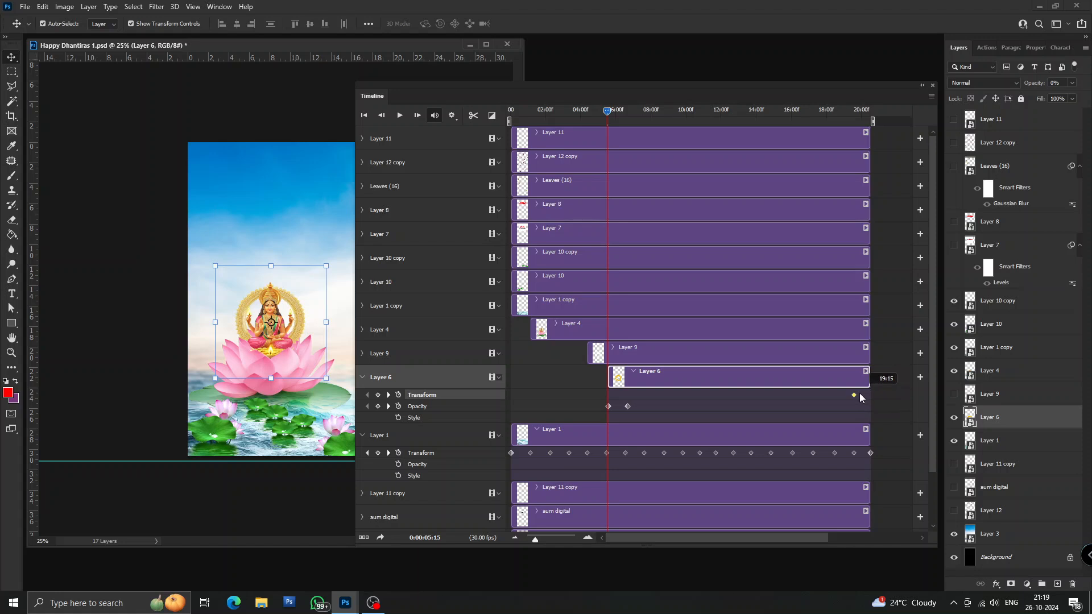
key(space)
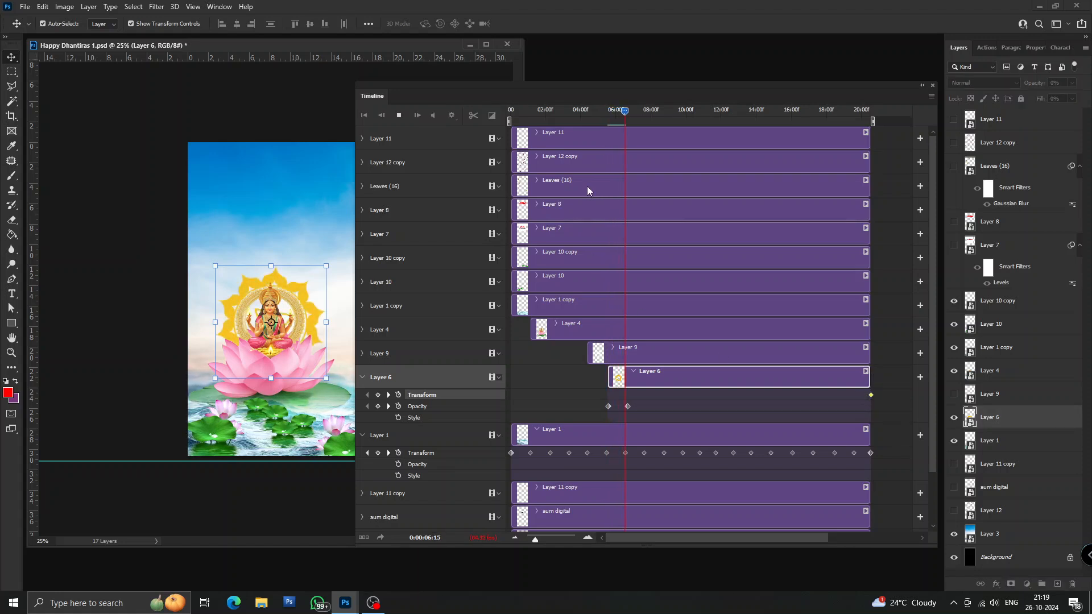
Rotate Layer 6 to 180° at 20:14 as its ending Transform keyframe, and collapse its property tracks.
drag(614, 113, 873, 137)
drag(336, 256, 303, 332)
text(1)
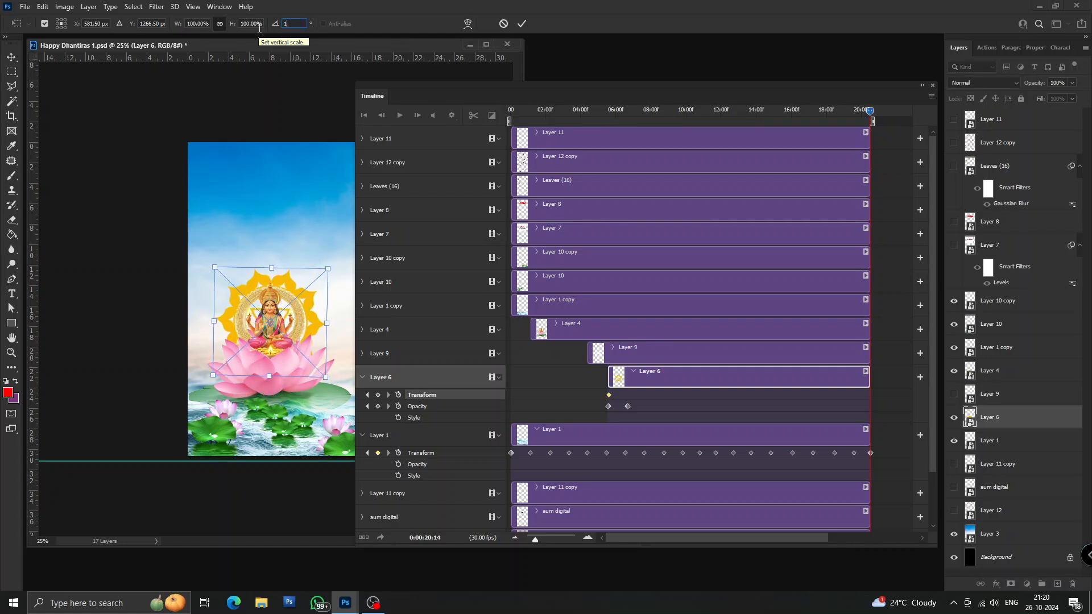
text(80360)
key(Return)
click(520, 225)
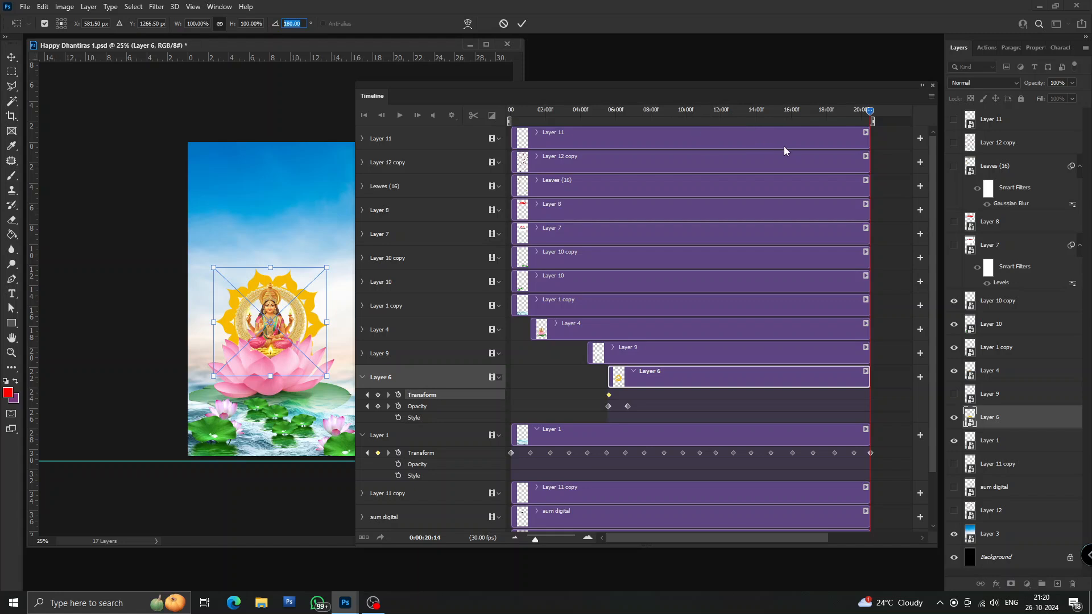
key(Return)
drag(870, 111, 853, 156)
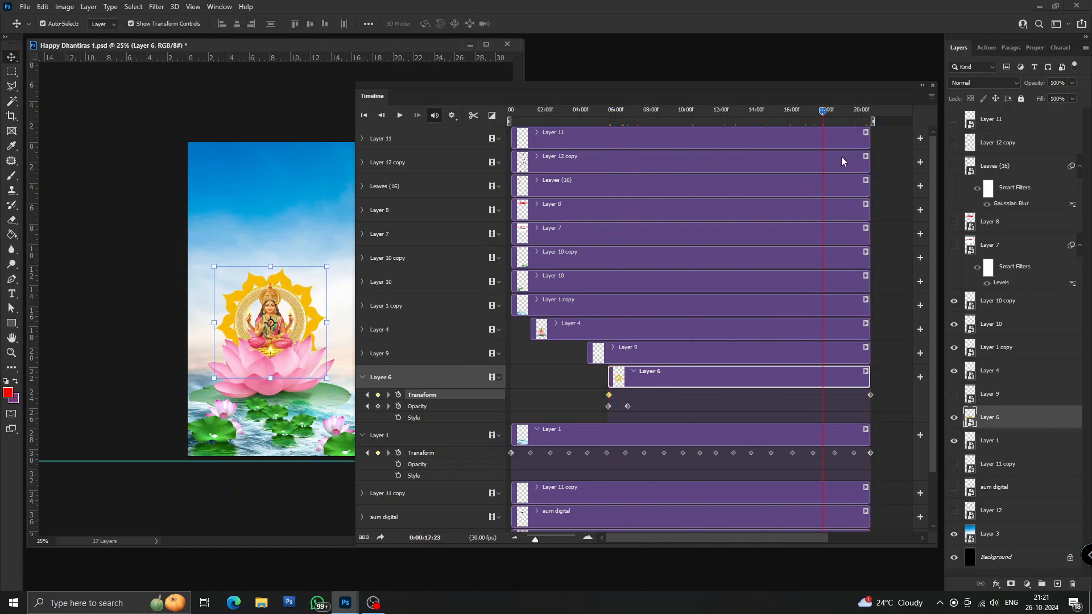
click(362, 377)
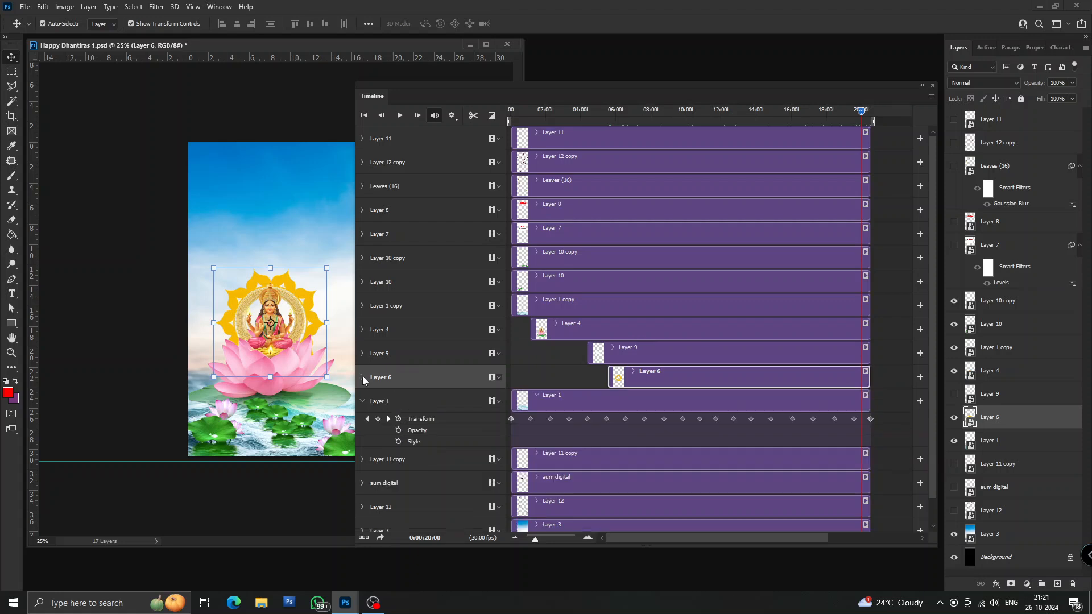
Show Layer 7 and Layer 8 with the Happy Dhanteras title, and select Layer 7.
drag(626, 92, 610, 102)
click(954, 246)
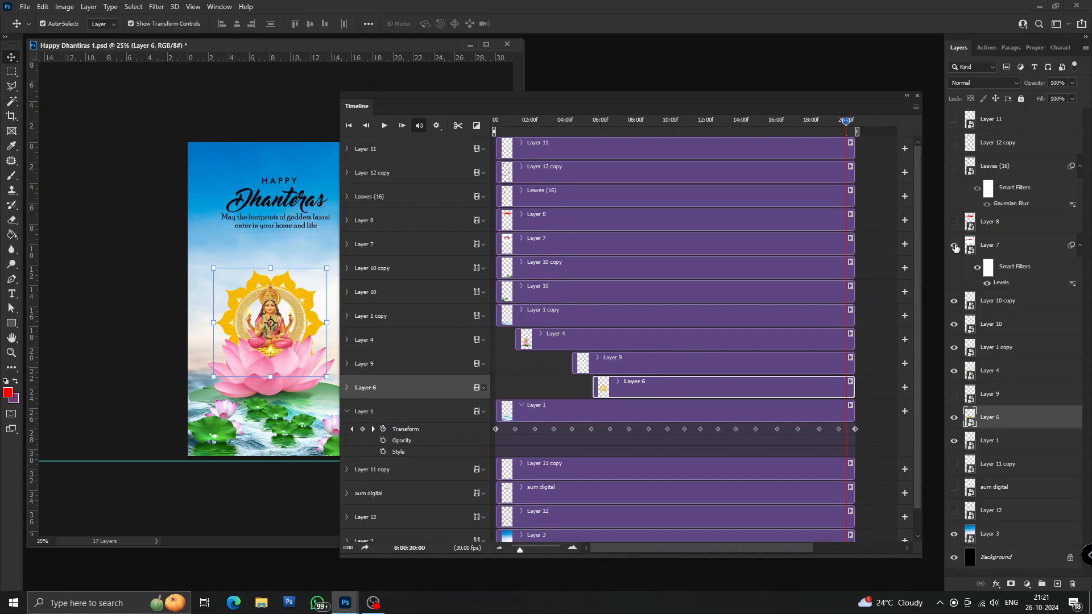
click(1000, 245)
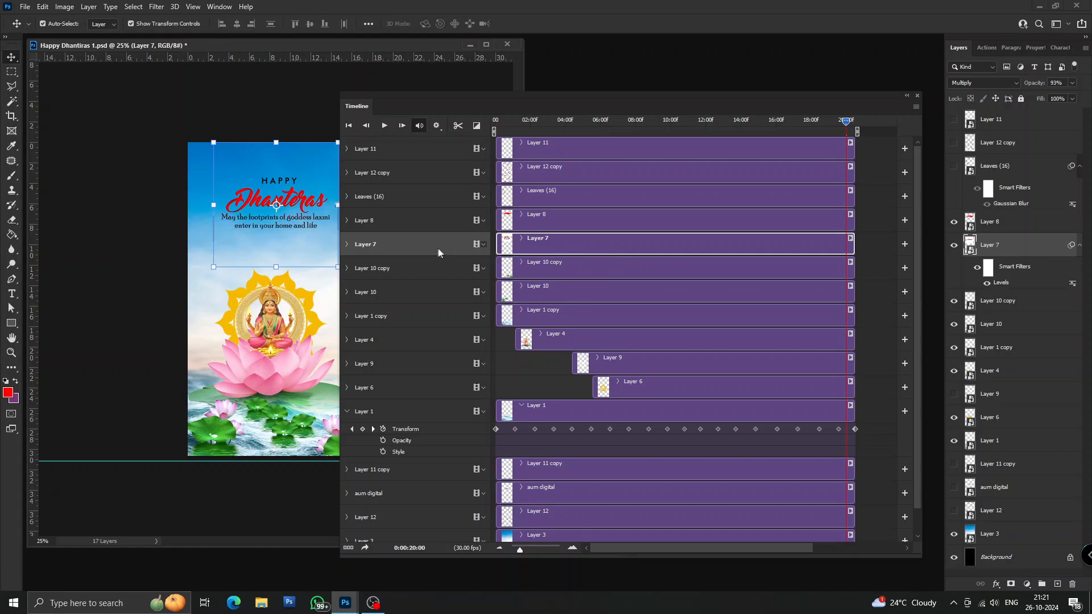
Expand Layer 7's property tracks and trim the start of its clip to about 5:22.
click(346, 244)
drag(570, 122, 597, 127)
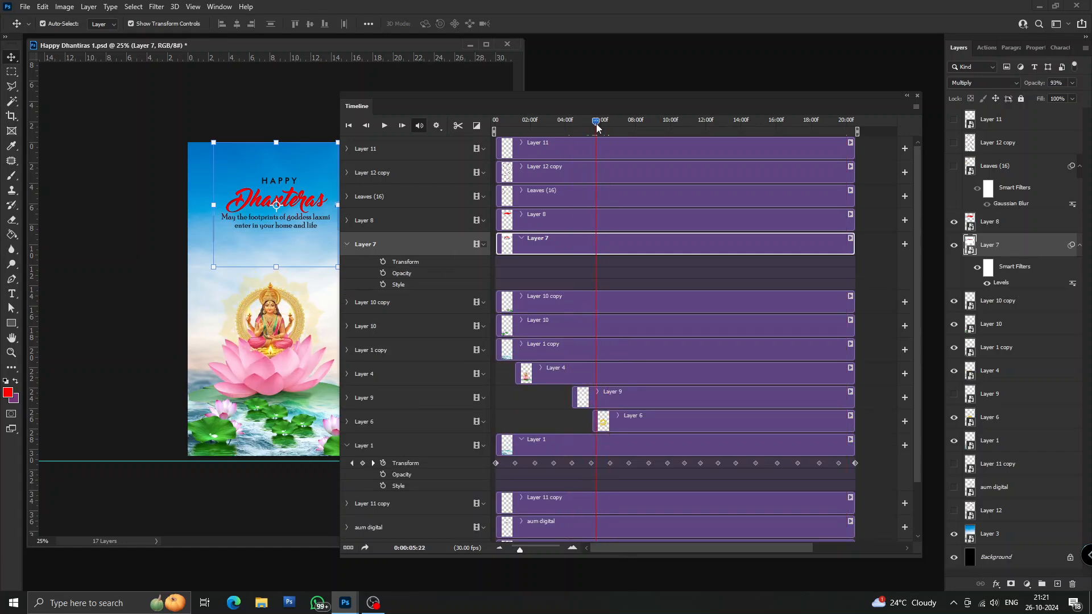
drag(502, 244, 593, 245)
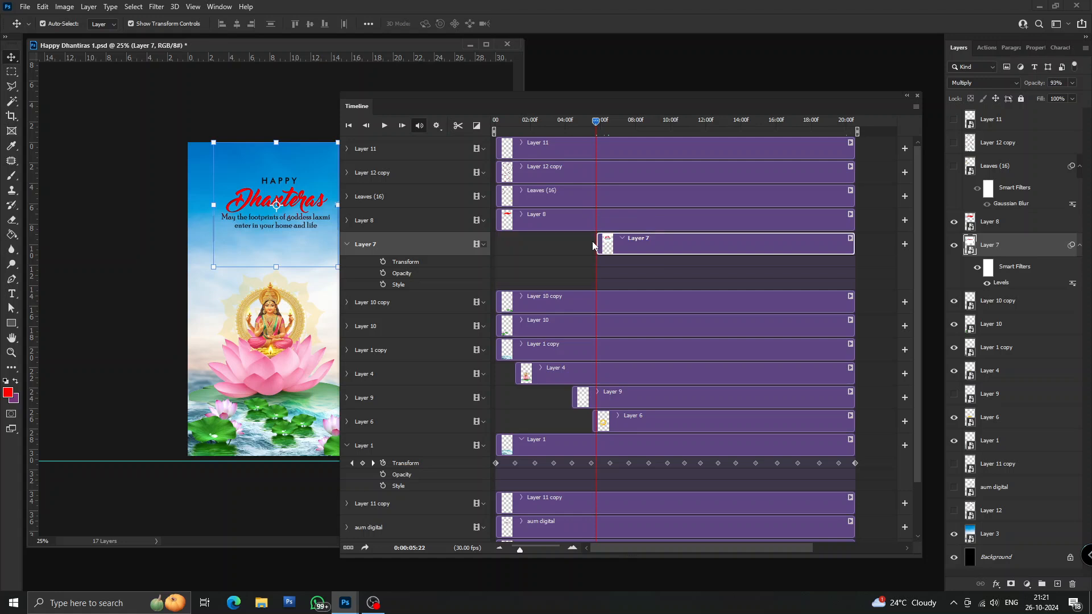
Fade Layer 7 in with Opacity keyframes from 0% at 5:22 to 100% at about 7:15, and preview the fade.
mouse_move(595, 122)
mouse_down()
mouse_move(585, 120)
mouse_move(596, 126)
mouse_up()
click(382, 272)
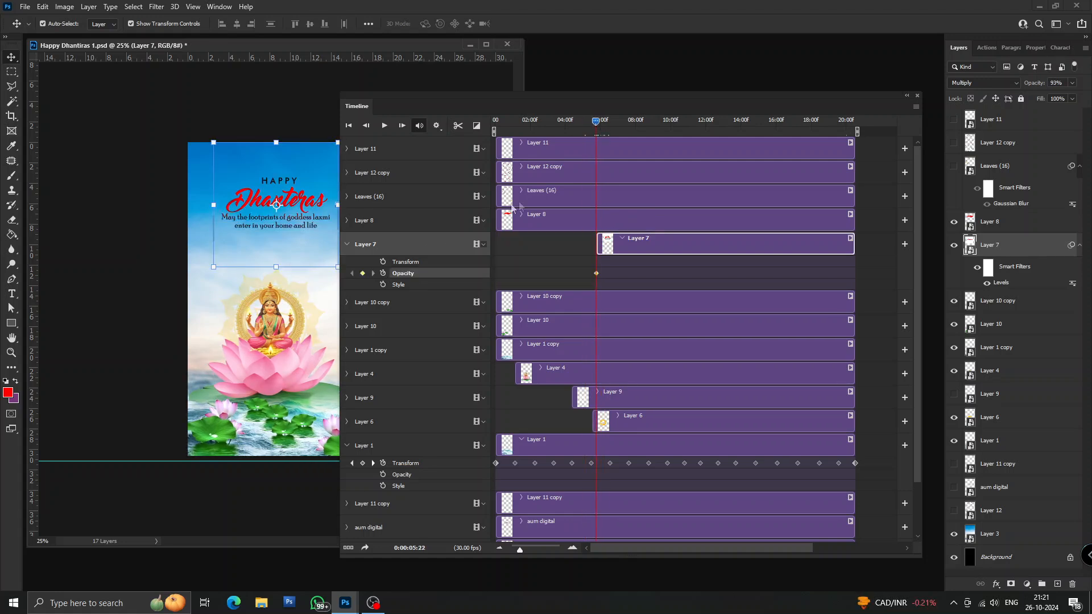
drag(1073, 85, 955, 111)
drag(597, 122, 626, 128)
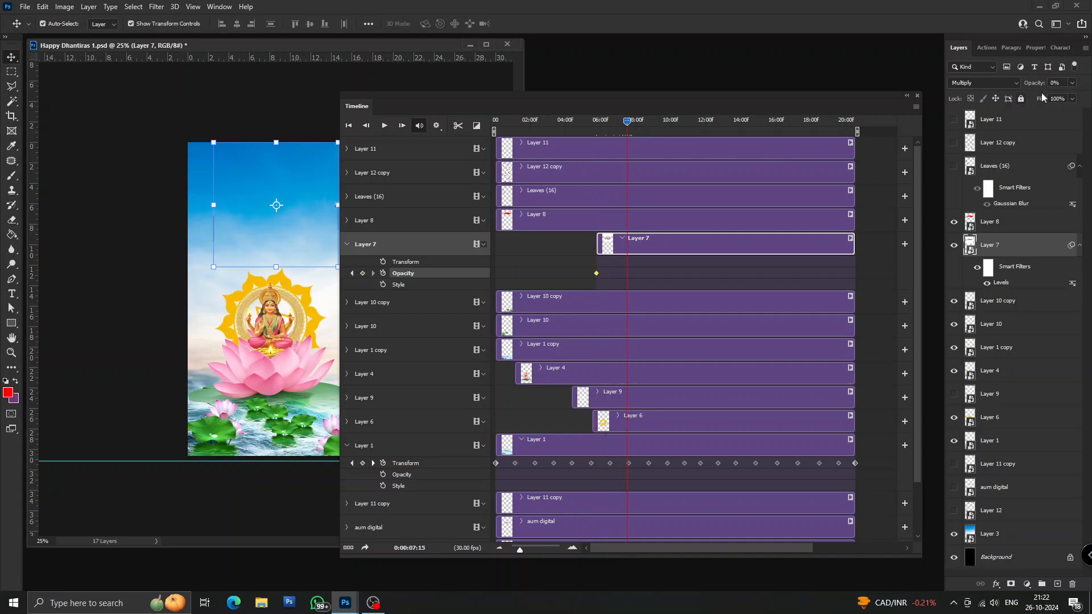
drag(1031, 96, 1086, 98)
drag(628, 127, 589, 125)
key(space)
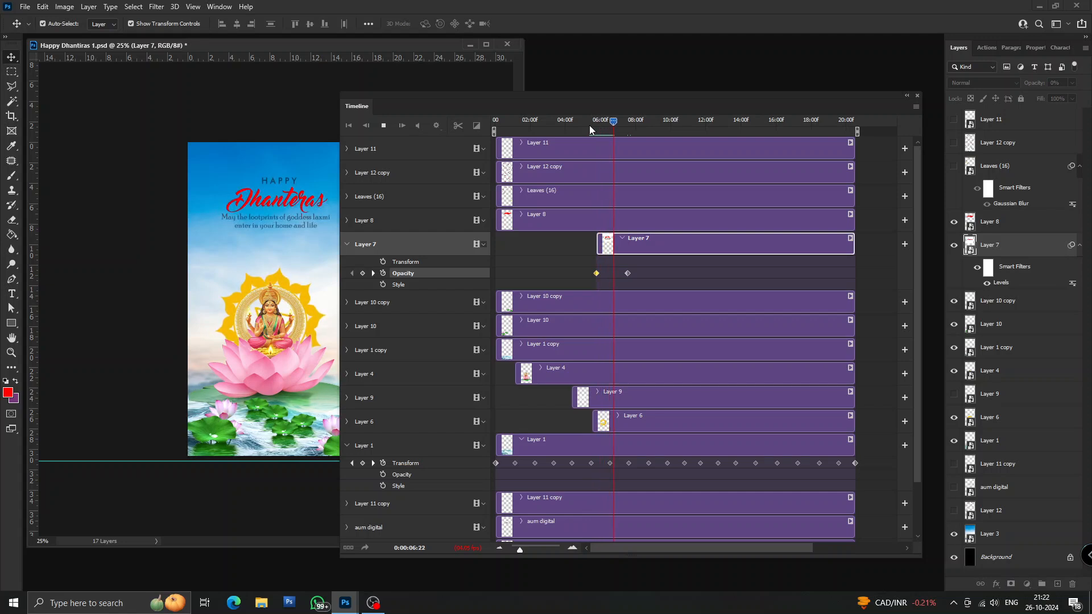
Show the aum digital layer and trim the start of its clip to about 7:13.
drag(617, 126, 623, 156)
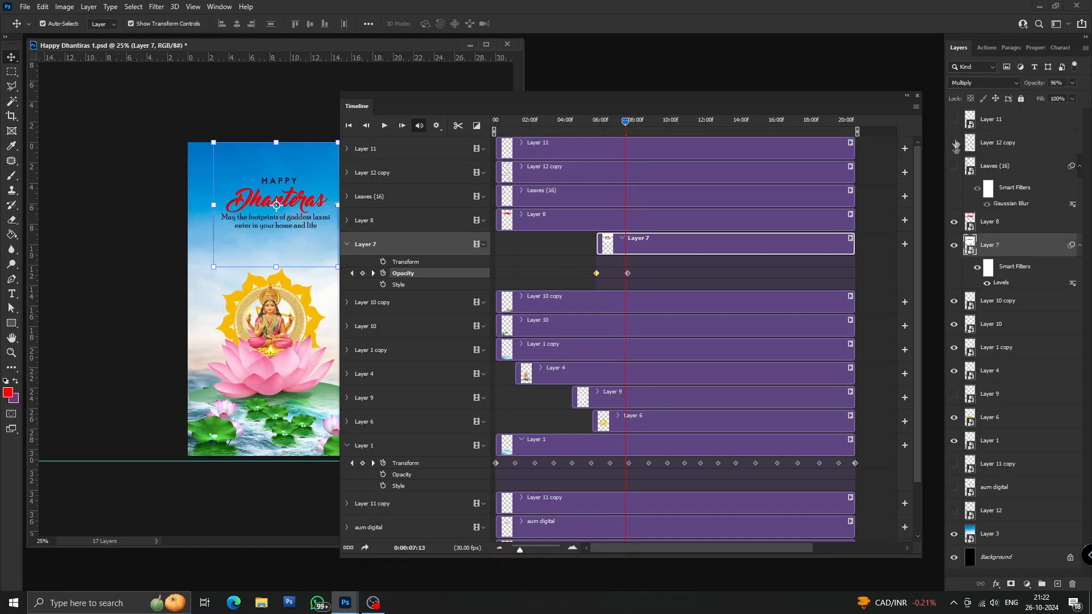
click(955, 489)
drag(916, 429, 929, 483)
drag(630, 123, 626, 125)
drag(506, 471, 636, 472)
mouse_move(625, 132)
mouse_down()
mouse_move(649, 128)
mouse_move(625, 130)
mouse_up()
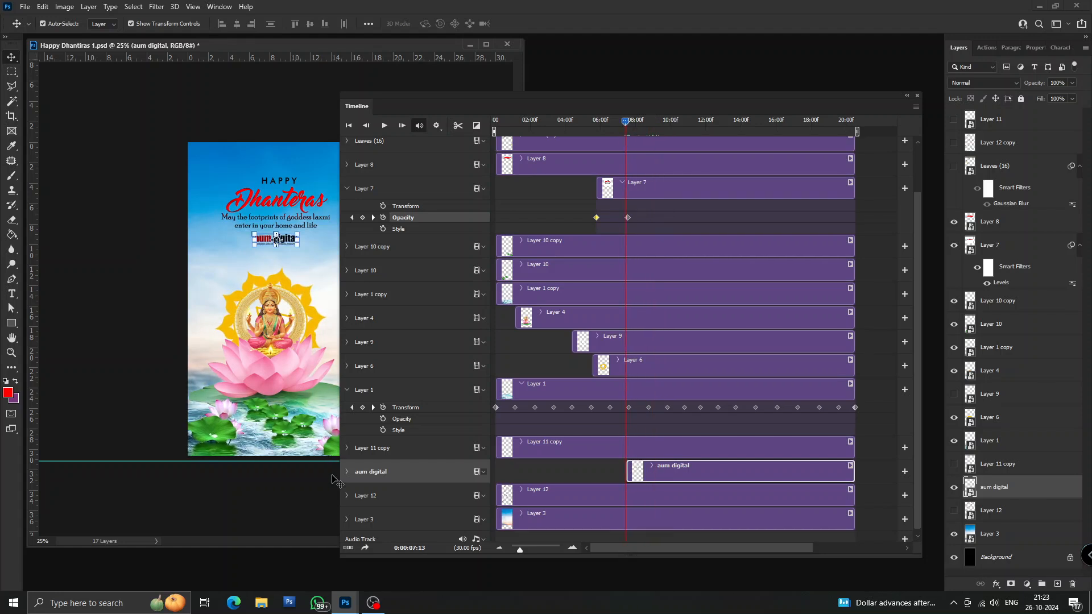
Fade the aum digital layer in with Opacity keyframes, from transparent at 7:13 to 100% at 9:08.
click(347, 471)
click(383, 500)
drag(1061, 98, 1018, 98)
drag(625, 124, 658, 128)
drag(1075, 85, 1083, 95)
drag(914, 403, 926, 448)
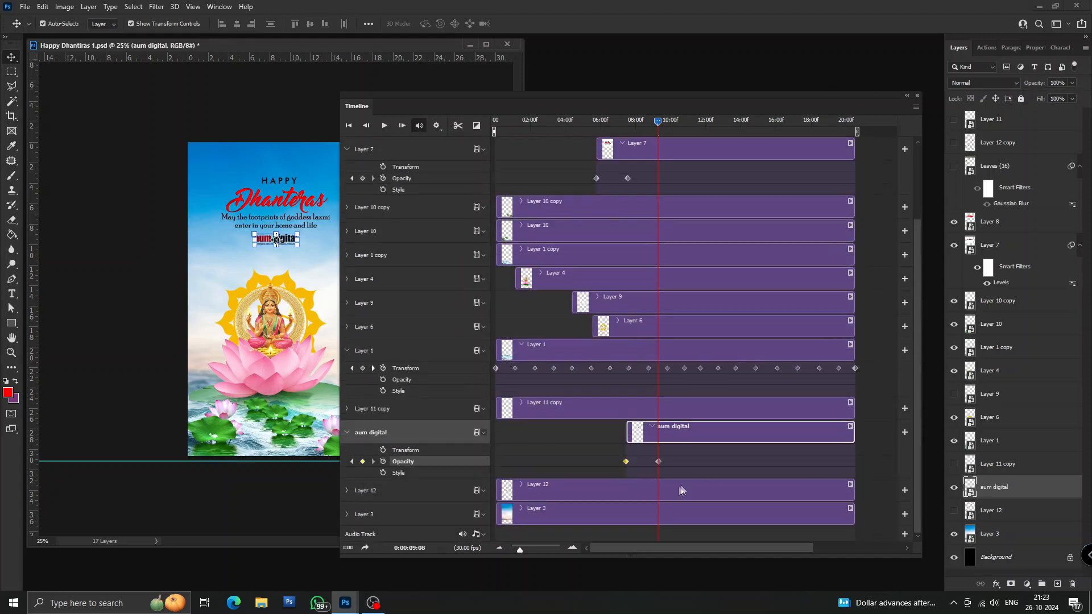
Trim the start of Layer 12's clip to about 5:22, then briefly show the layer to check its petals and hide it again.
click(682, 489)
click(347, 490)
drag(657, 121, 596, 121)
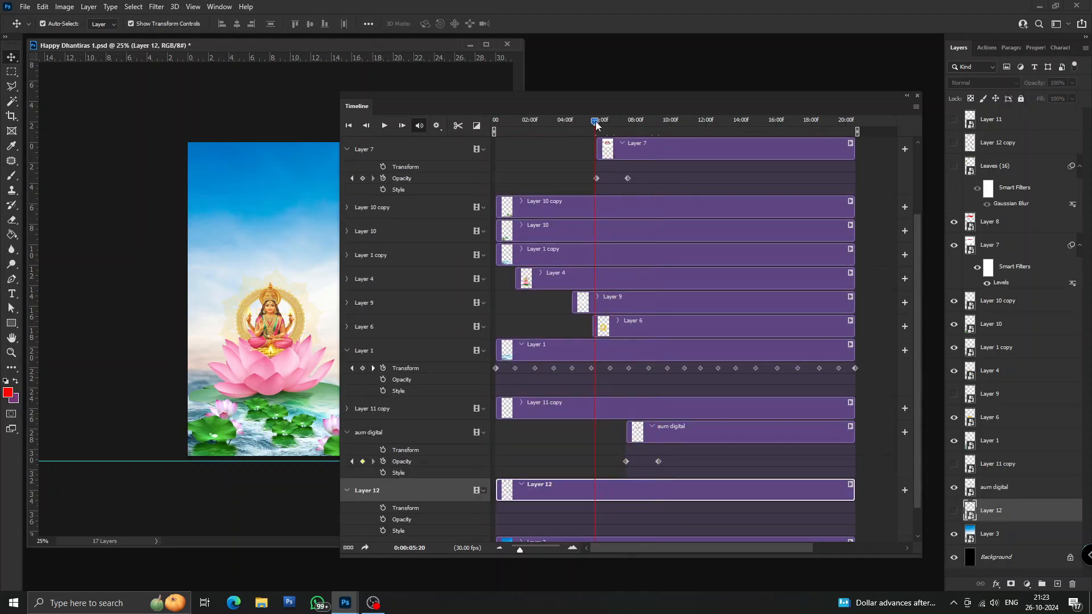
drag(497, 492, 596, 498)
click(954, 511)
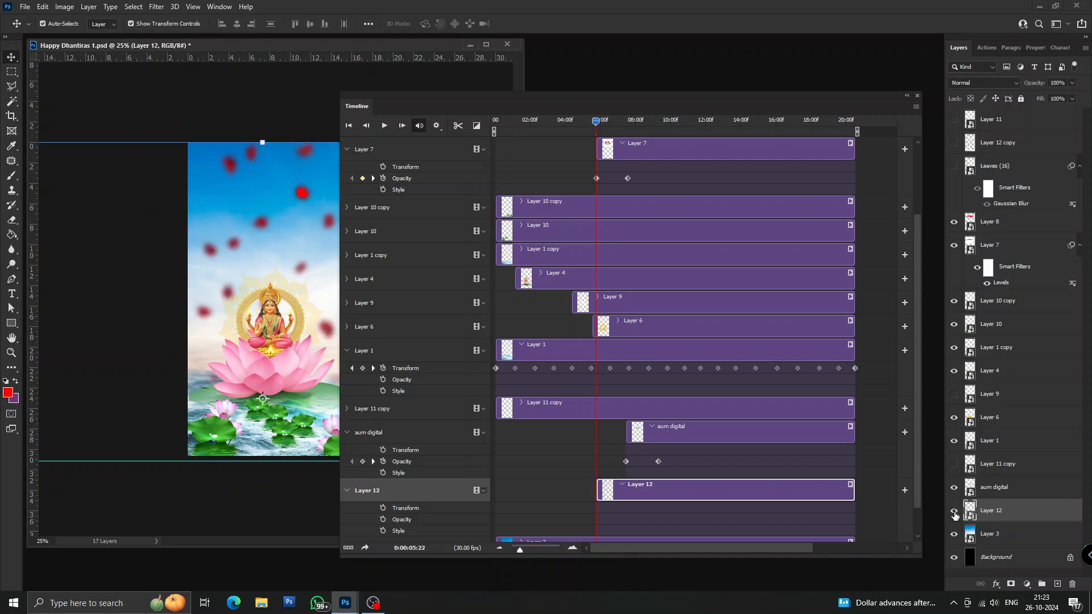
drag(915, 351, 954, 385)
click(954, 511)
Expand the Leaves (16) property tracks and trim the start of its clip to about 5:22.
drag(918, 429, 934, 274)
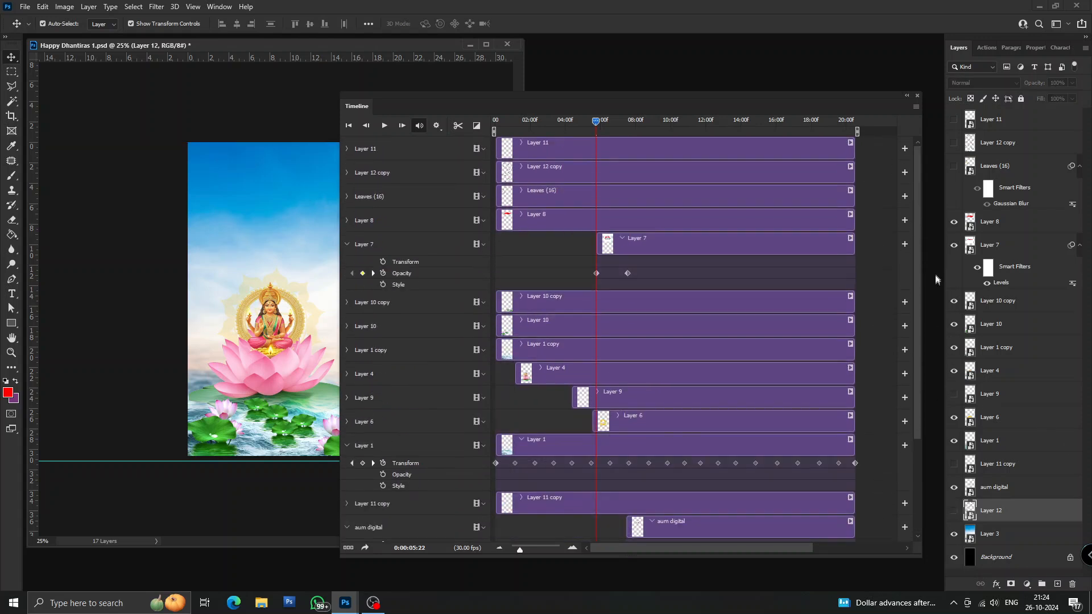
click(536, 196)
click(347, 196)
drag(498, 196, 595, 205)
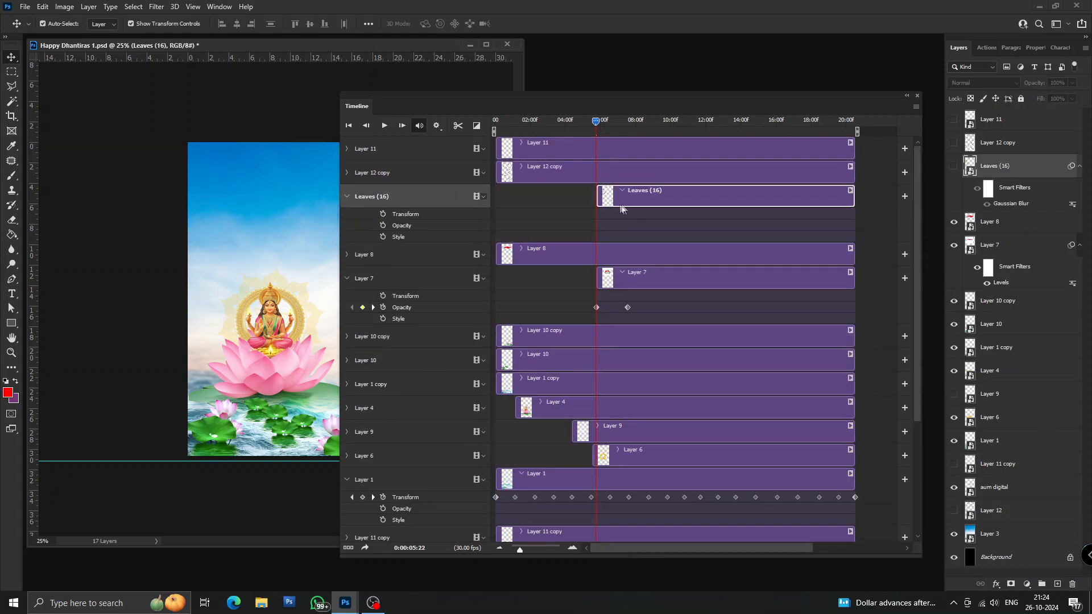
Add a starting Transform keyframe to Leaves (16) at 5:22 with the leaves raised above the poster.
click(382, 215)
drag(445, 105, 516, 107)
drag(353, 367, 352, 138)
key(space)
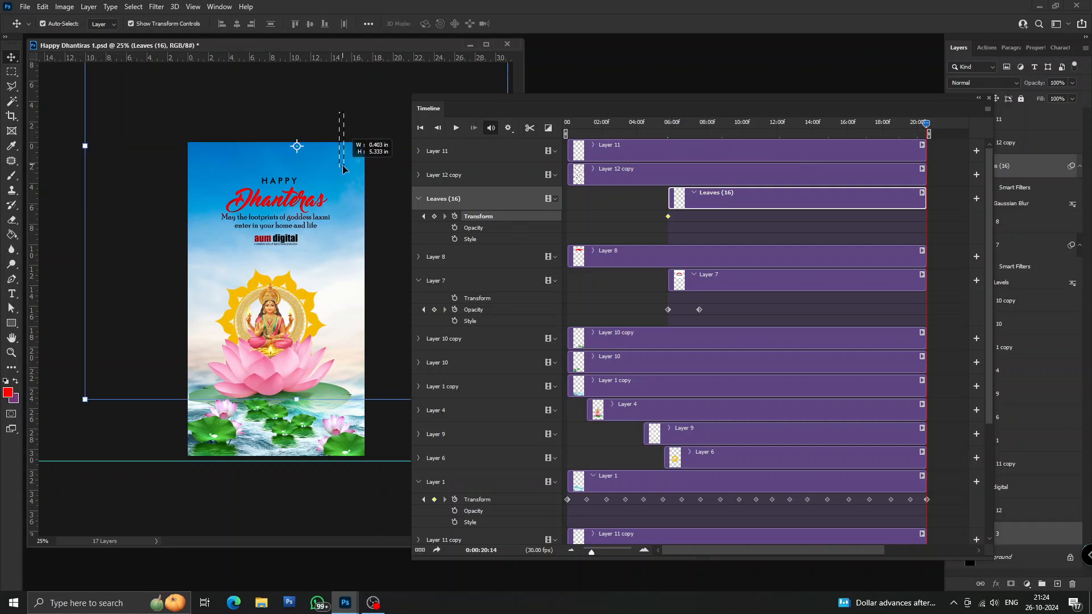
Move Leaves (16) down over the poster at 20:14 as its ending Transform keyframe, and preview the falling leaves.
click(761, 205)
click(375, 141)
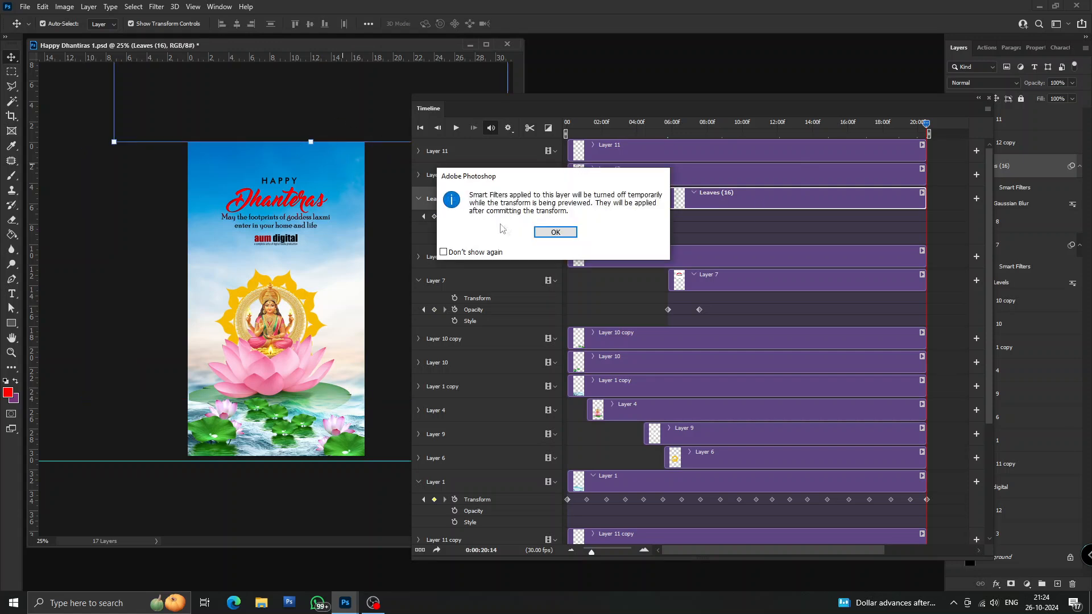
click(554, 232)
drag(611, 112, 635, 116)
drag(374, 102, 366, 372)
key(Return)
drag(949, 130, 683, 143)
key(space)
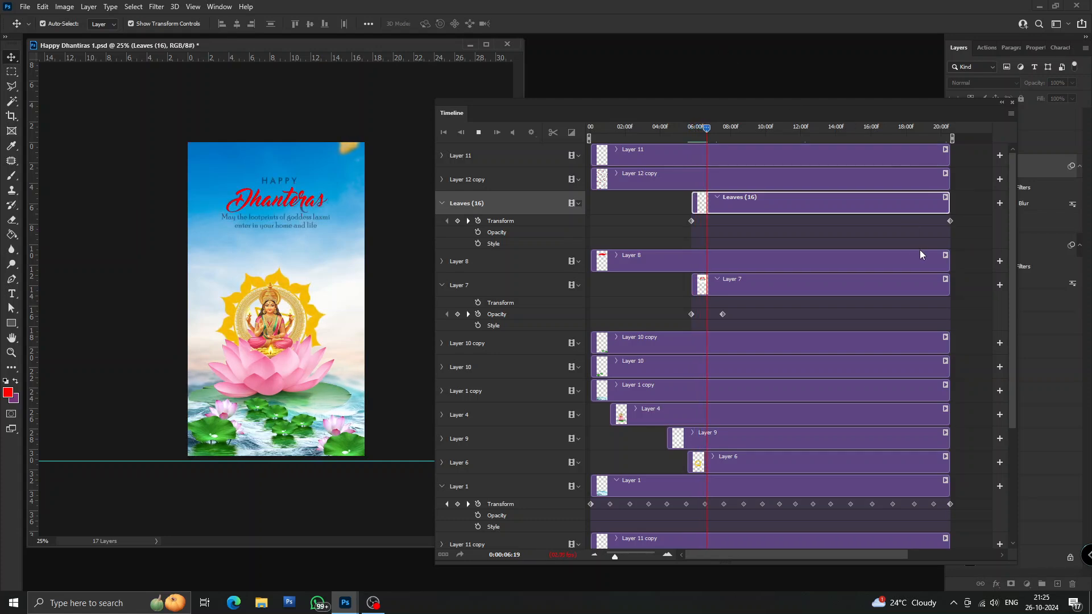
Trim the start of Layer 12 copy's clip to about 8:18.
click(703, 173)
drag(711, 128, 740, 129)
drag(593, 179, 741, 180)
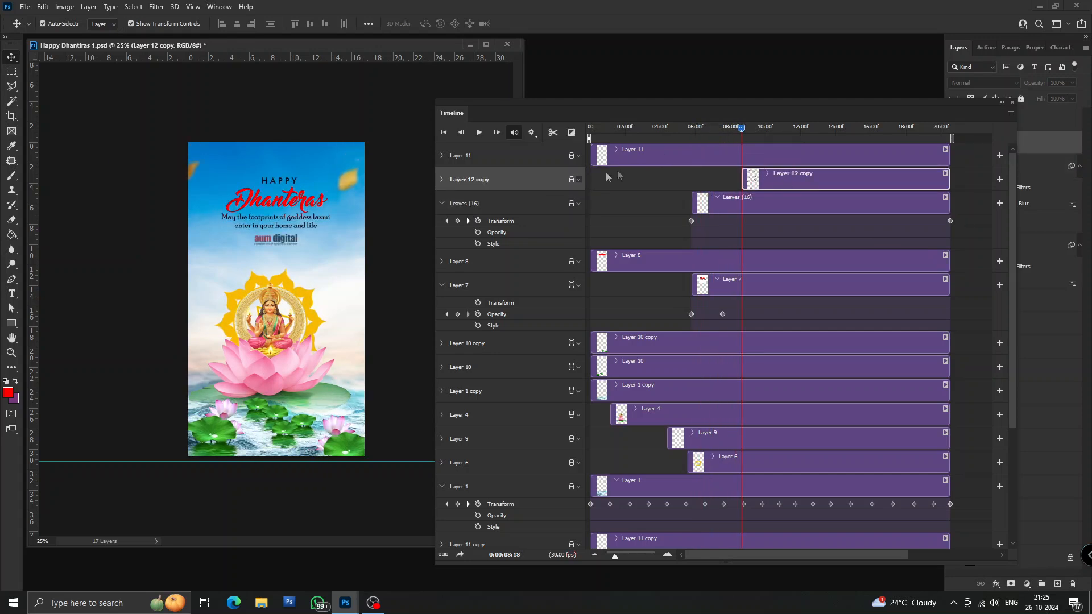
Show Layer 12 copy, expand its property tracks and add a Position keyframe at 8:18.
click(441, 179)
click(478, 197)
drag(699, 114, 689, 92)
click(954, 144)
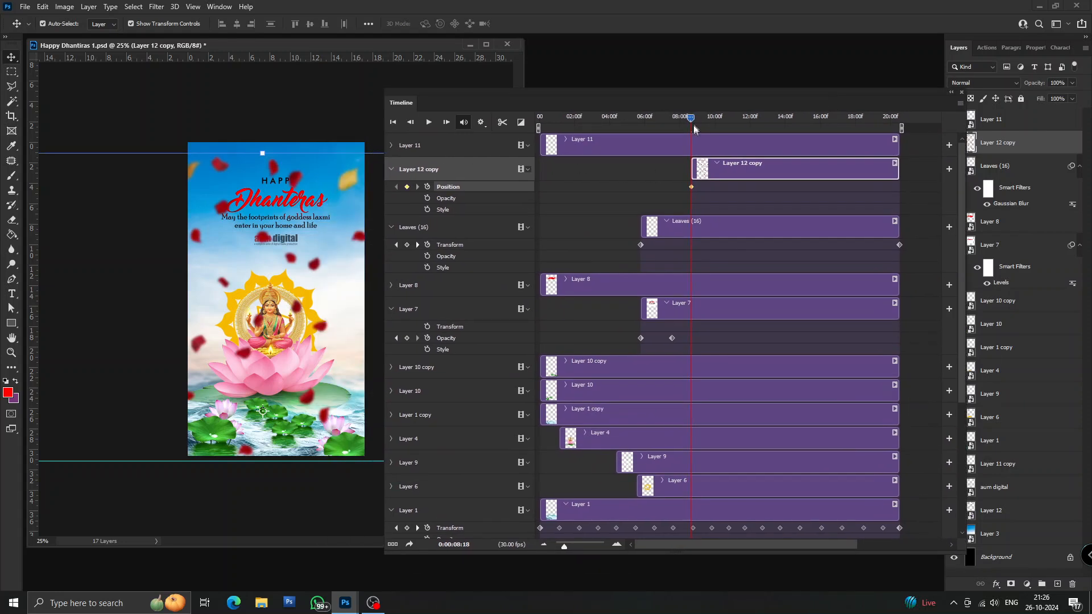
Try to raise Layer 12 copy's petals above the poster at 8:18 as the starting position.
click(272, 154)
drag(312, 395, 346, 50)
drag(289, 311, 300, 133)
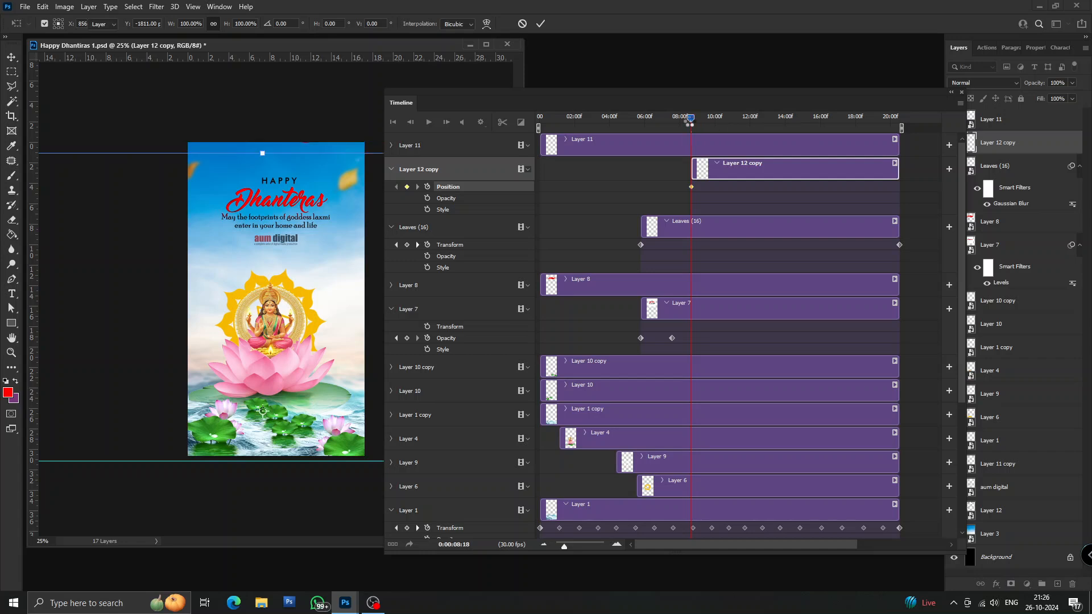
key(Return)
Try to lower Layer 12 copy's petals over the poster at 20:14 as the ending Position keyframe.
click(791, 121)
drag(793, 122, 898, 118)
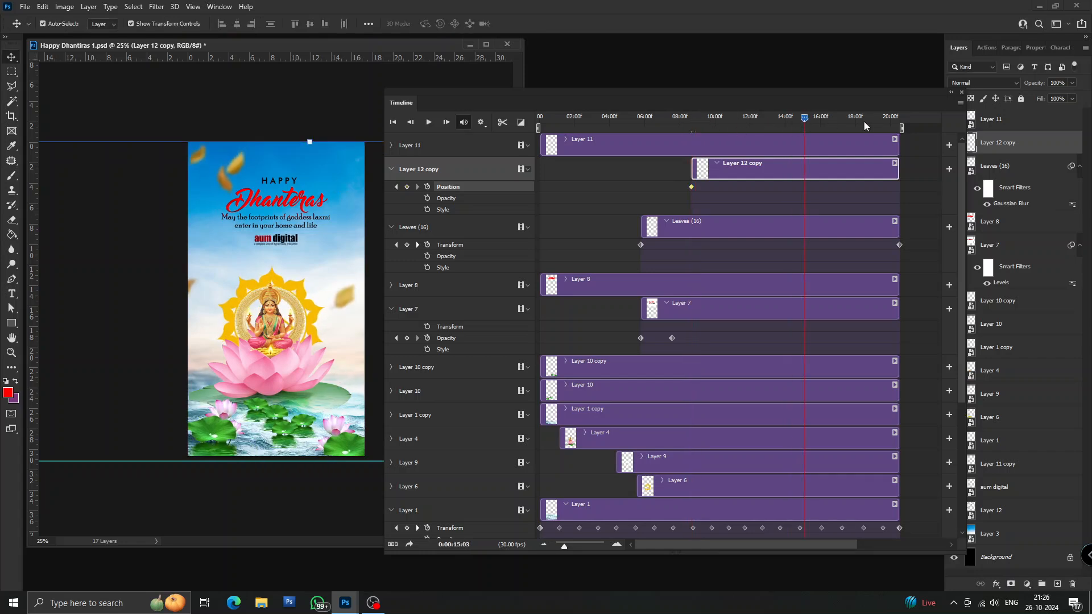
key(ctrl+t)
drag(308, 139, 311, 568)
key(Return)
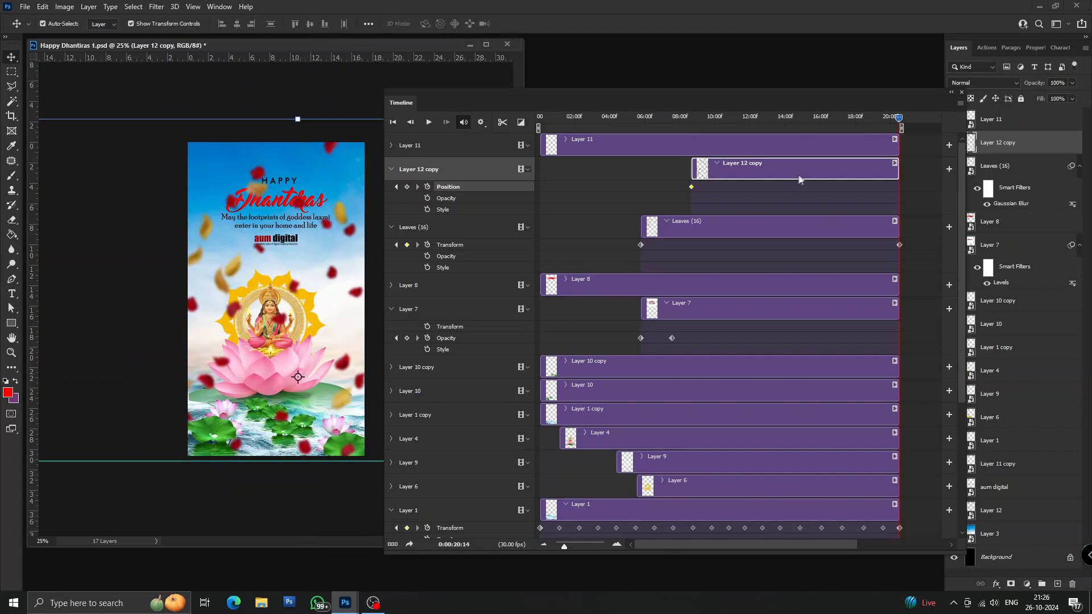
click(843, 192)
drag(898, 118, 691, 151)
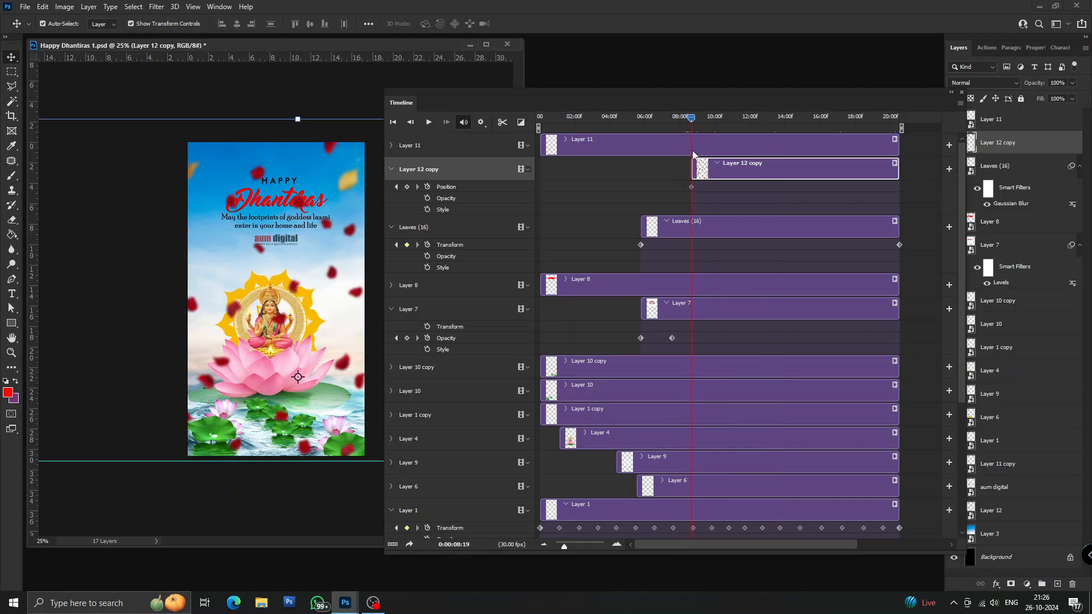
Reset Layer 12 copy's Position keyframes and animate the petals from above the poster at about 8:19 down over it at 20:14.
click(427, 187)
drag(335, 334, 321, 59)
drag(692, 118, 901, 123)
drag(327, 112, 291, 573)
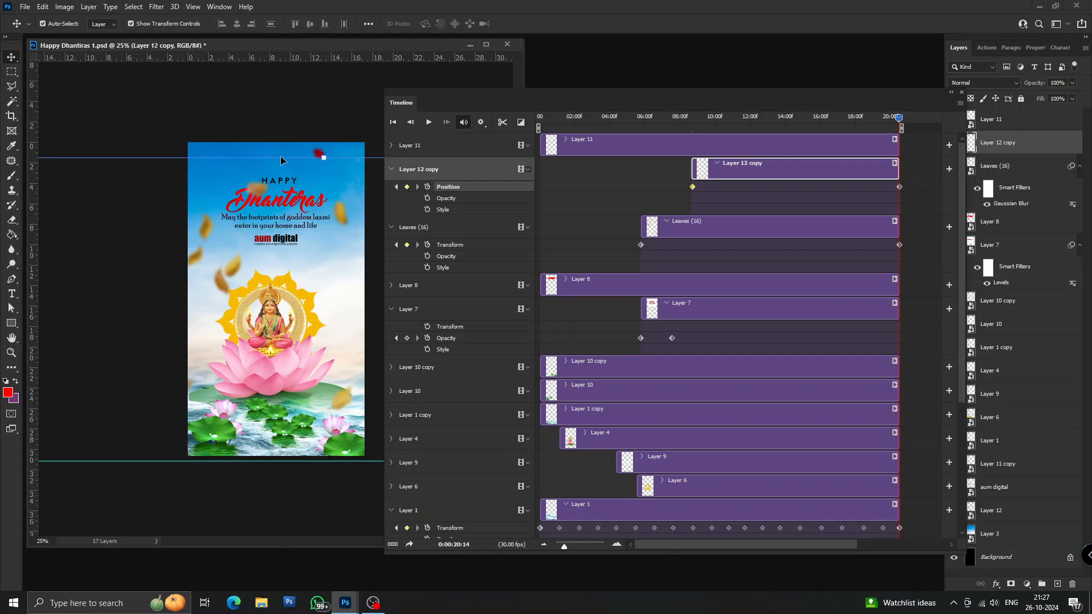
key(ctrl+minus)
key(ctrl+minus)
key(ctrl+t)
drag(297, 222, 290, 471)
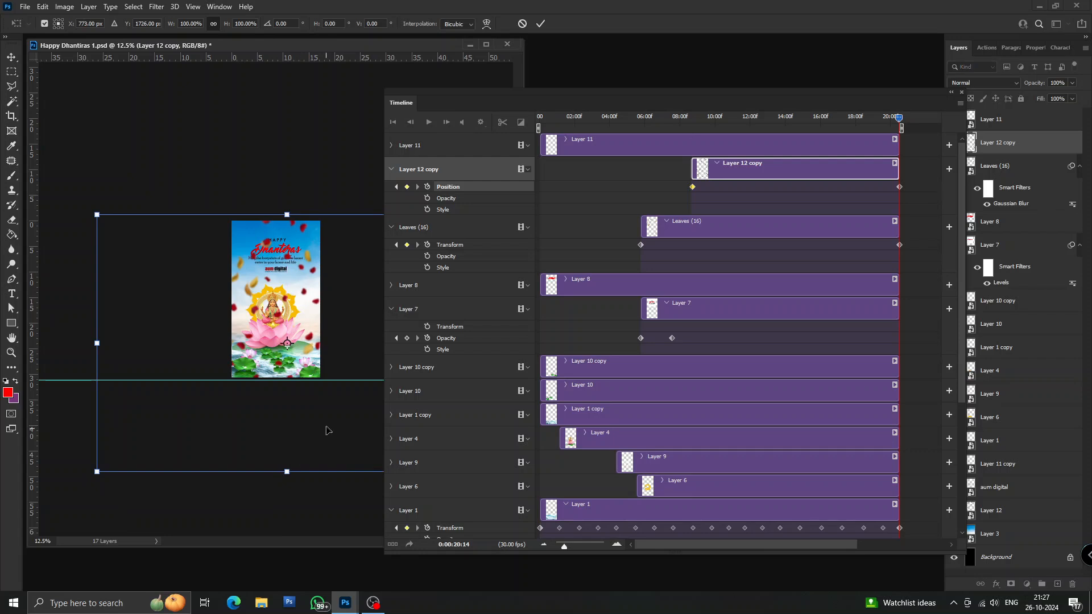
key(Return)
Play the animation from the start to check the goddess, halo, title and falling leaves, and stop at about 7:04.
drag(820, 124, 689, 119)
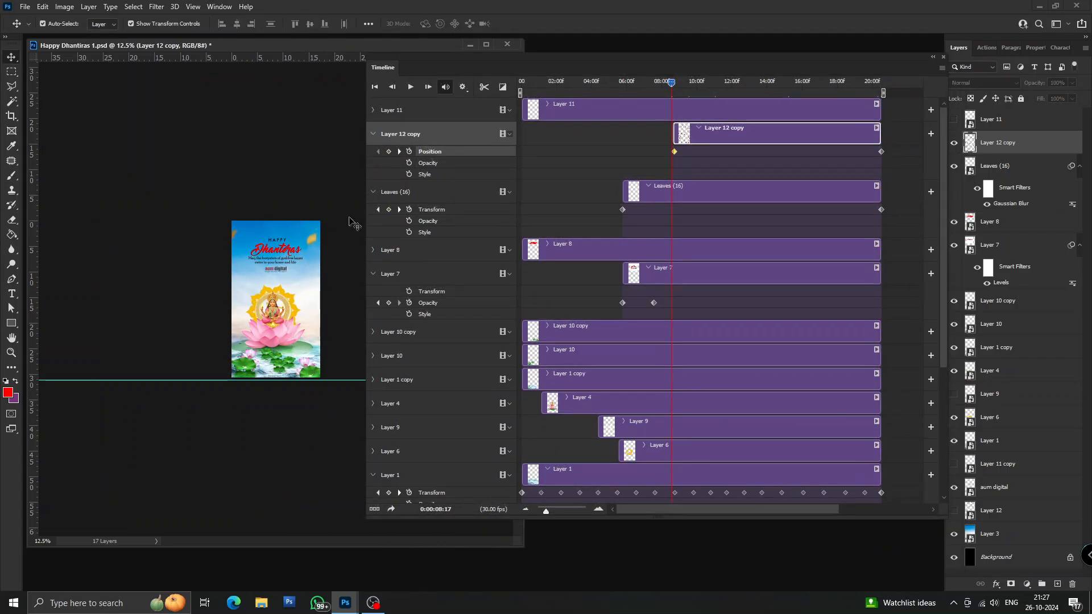
click(521, 89)
key(ctrl+plus)
key(ctrl+plus)
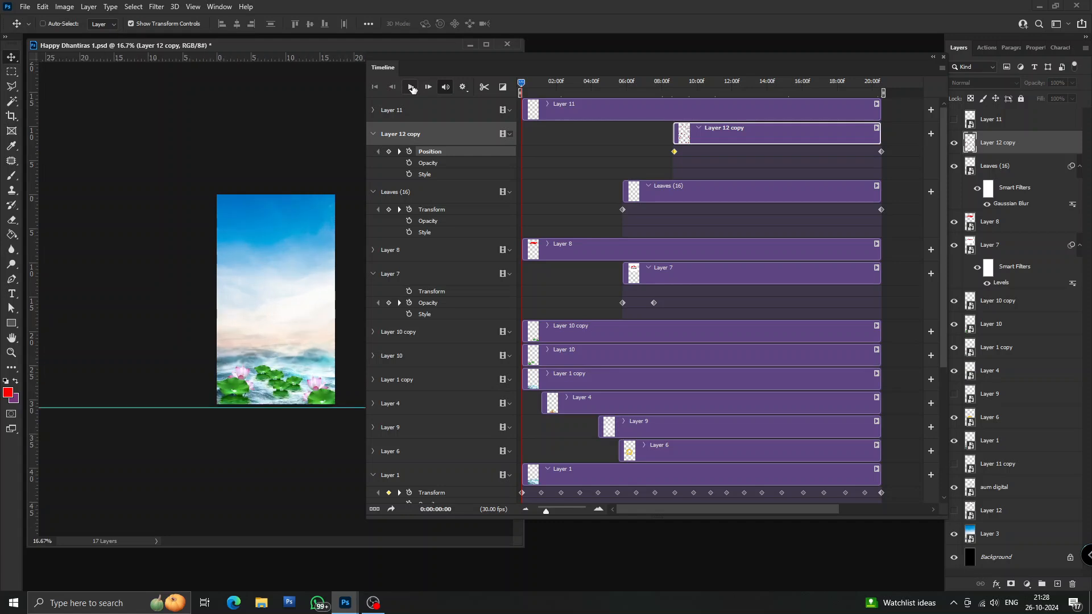
drag(456, 67, 497, 67)
click(453, 89)
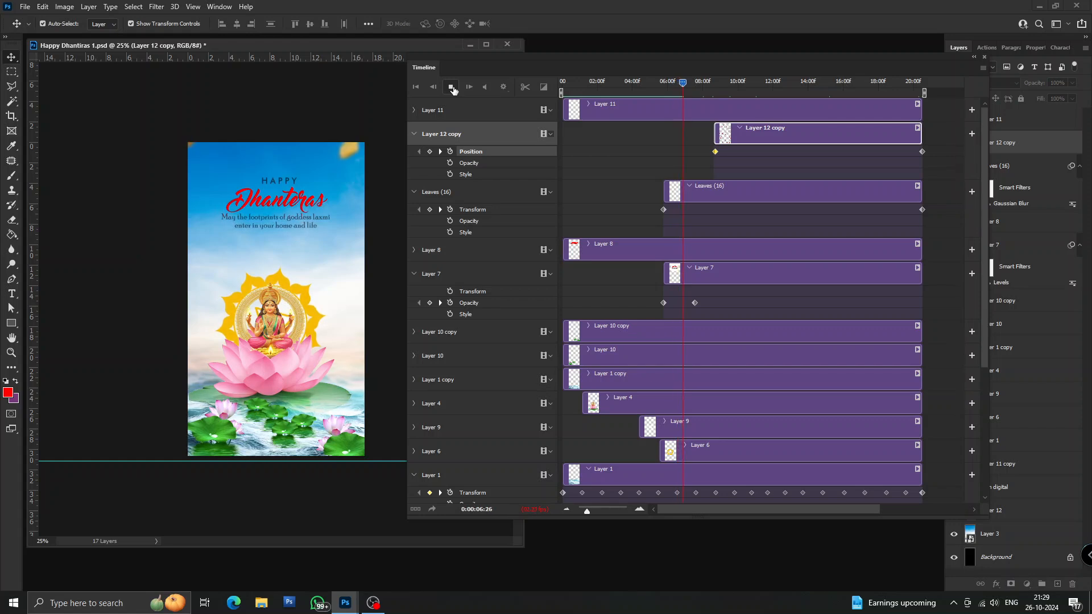
click(451, 88)
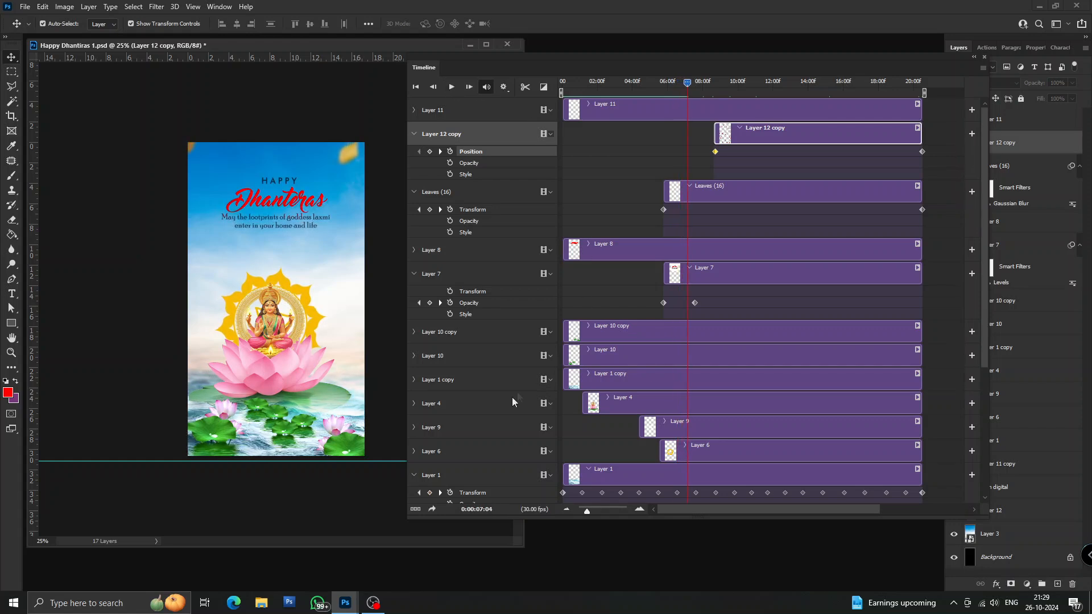
Expand Layer 6's property tracks and remove all of its Transform keyframes.
click(414, 451)
drag(695, 83, 660, 100)
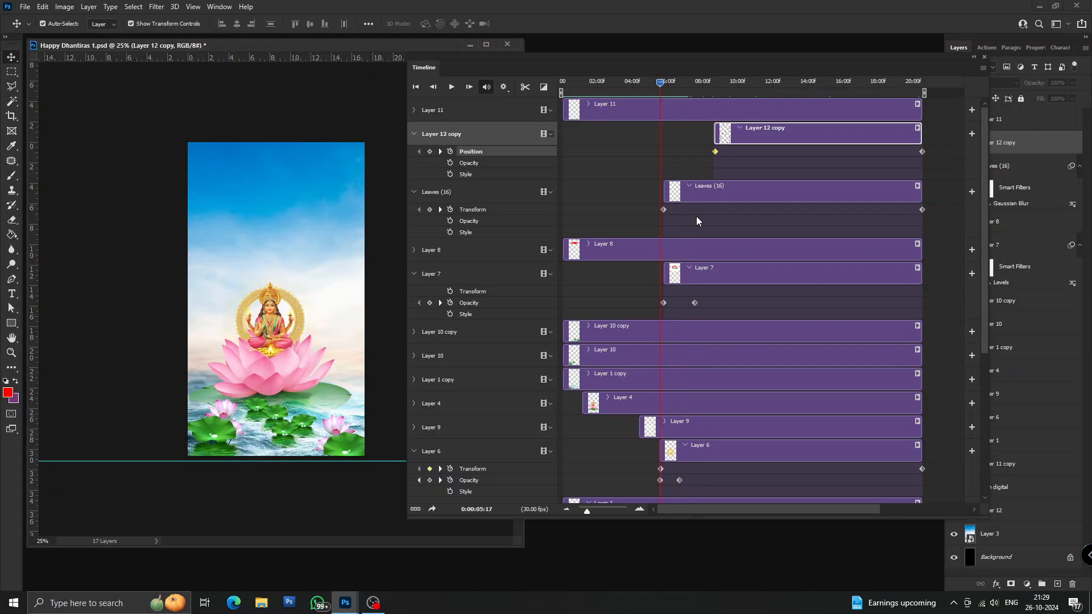
click(450, 469)
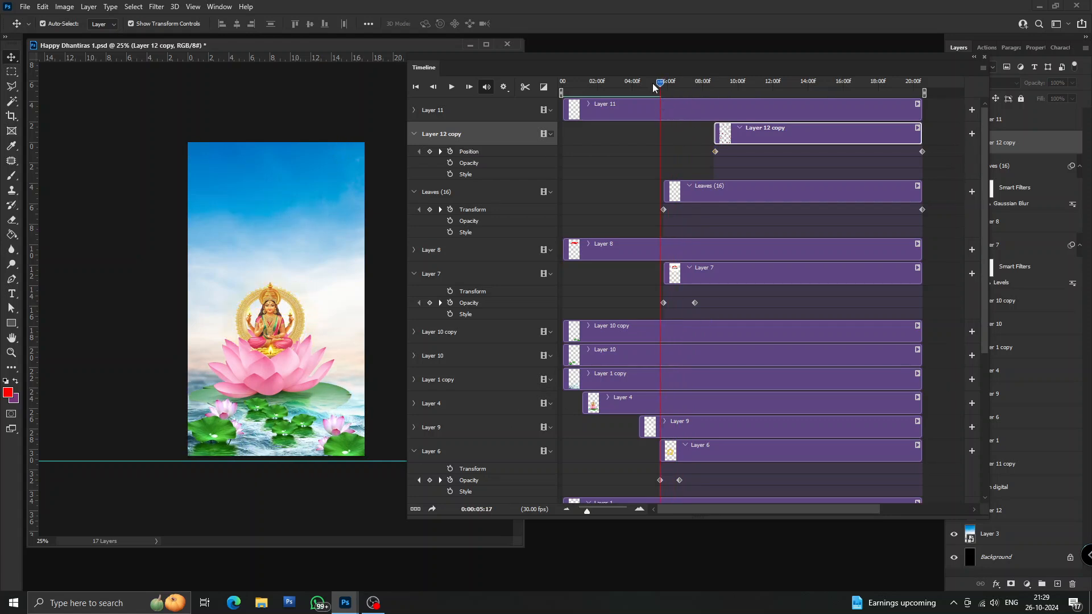
Select Layer 6 at about 7:29 and nudge its halo slightly upward behind the goddess.
drag(652, 83, 701, 81)
click(705, 451)
key(Up)
key(Up)
key(Up)
key(Up)
key(Up)
key(Up)
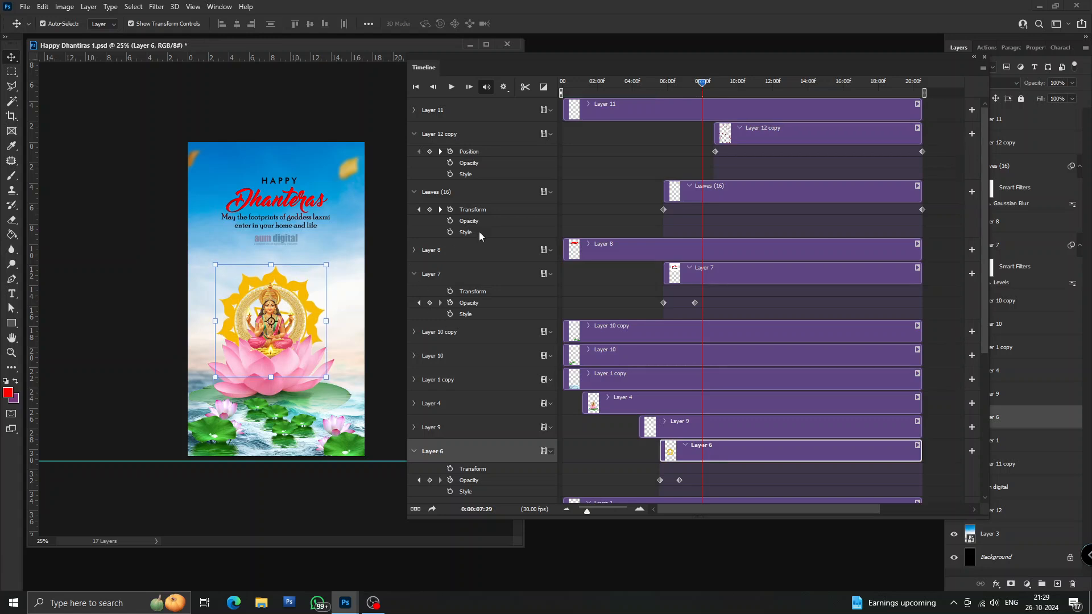
Try to animate Layer 6's halo rotating with Transform keyframes from 5:16 to 20:14.
drag(677, 87, 660, 110)
click(449, 468)
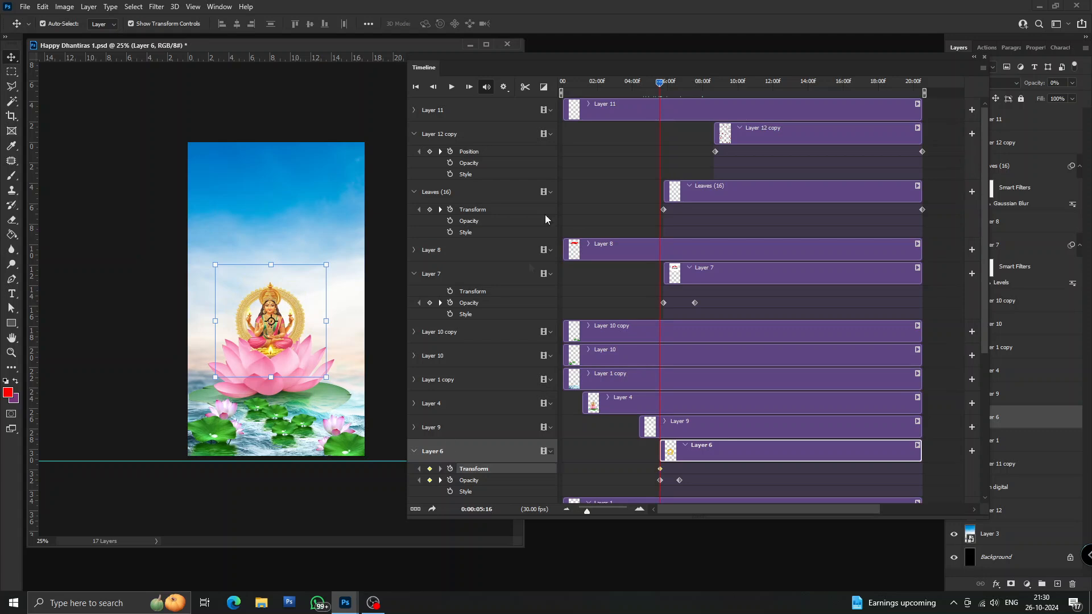
drag(833, 84, 922, 84)
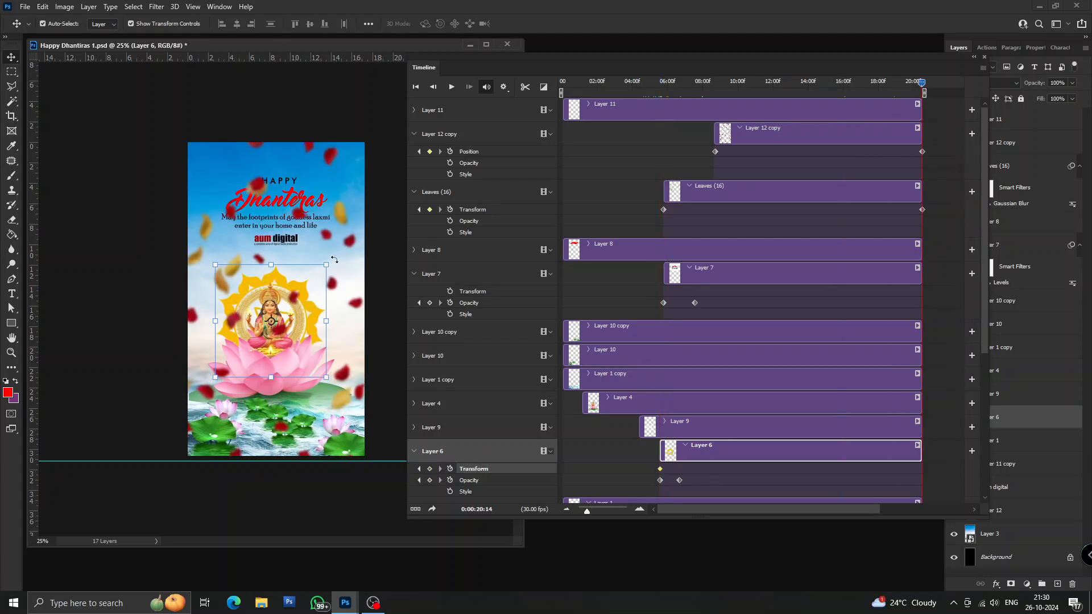
drag(335, 259, 312, 108)
drag(339, 266, 297, 329)
key(Return)
drag(922, 84, 659, 135)
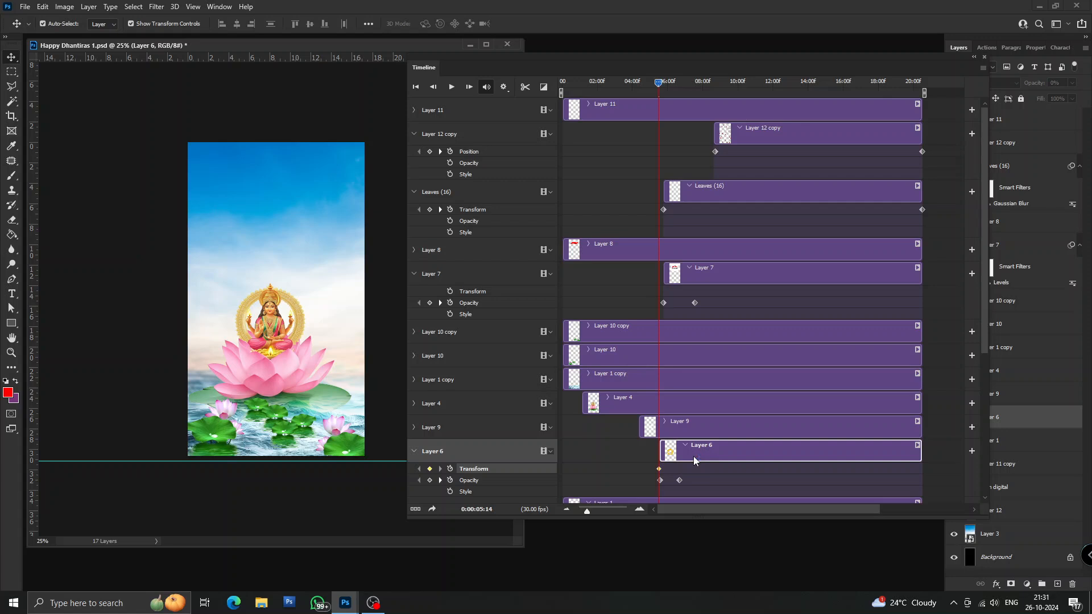
Set Layer 6's rotation to 0° at 5:20 as a Transform keyframe, and move the playhead to 20:10.
drag(671, 81, 661, 83)
drag(326, 275, 287, 139)
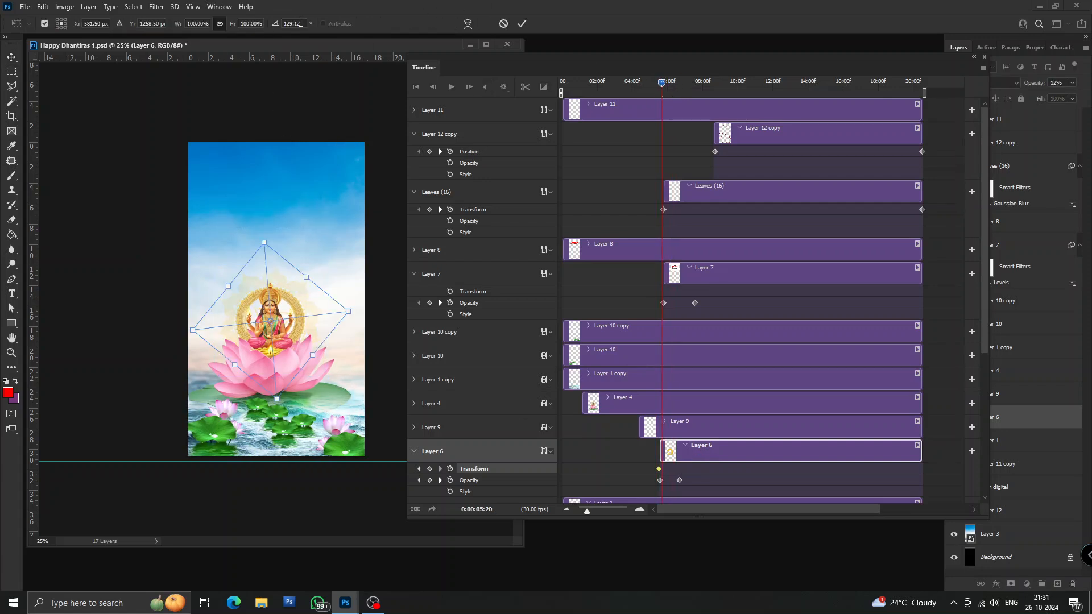
text(0)
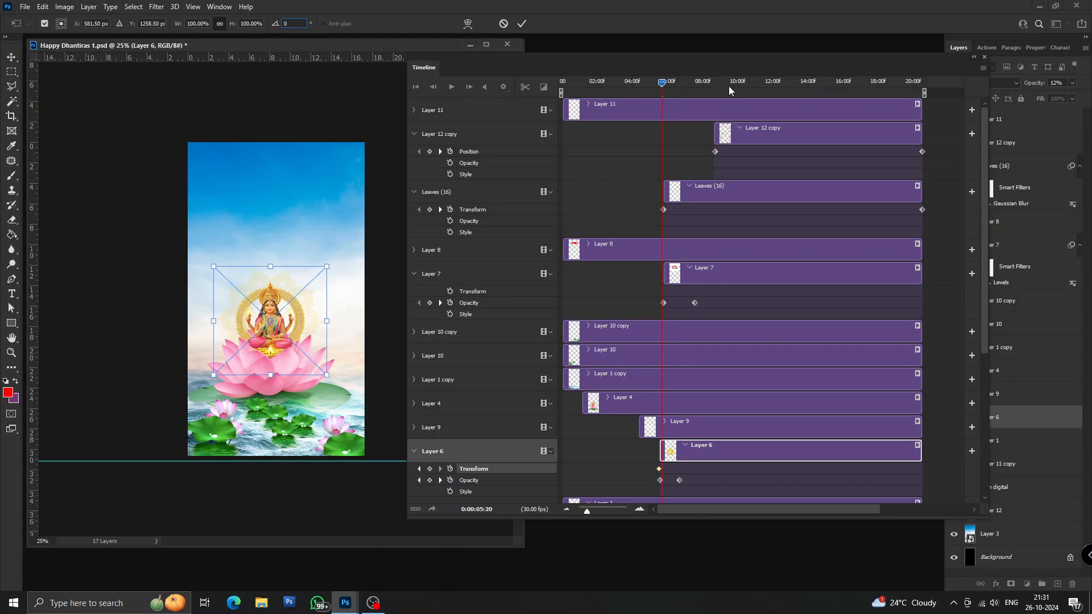
key(Return)
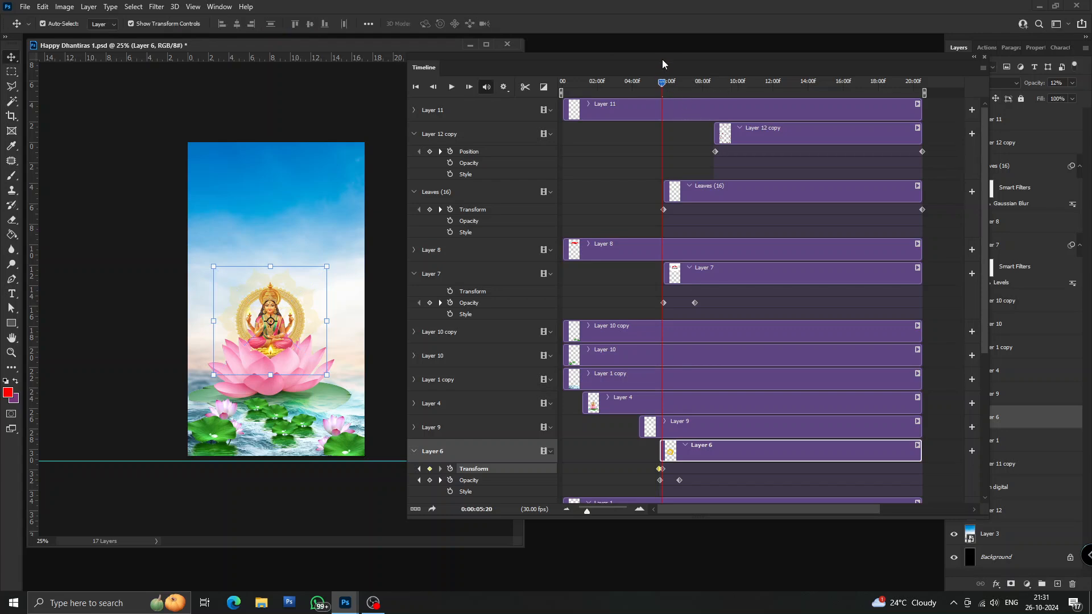
drag(661, 83, 920, 85)
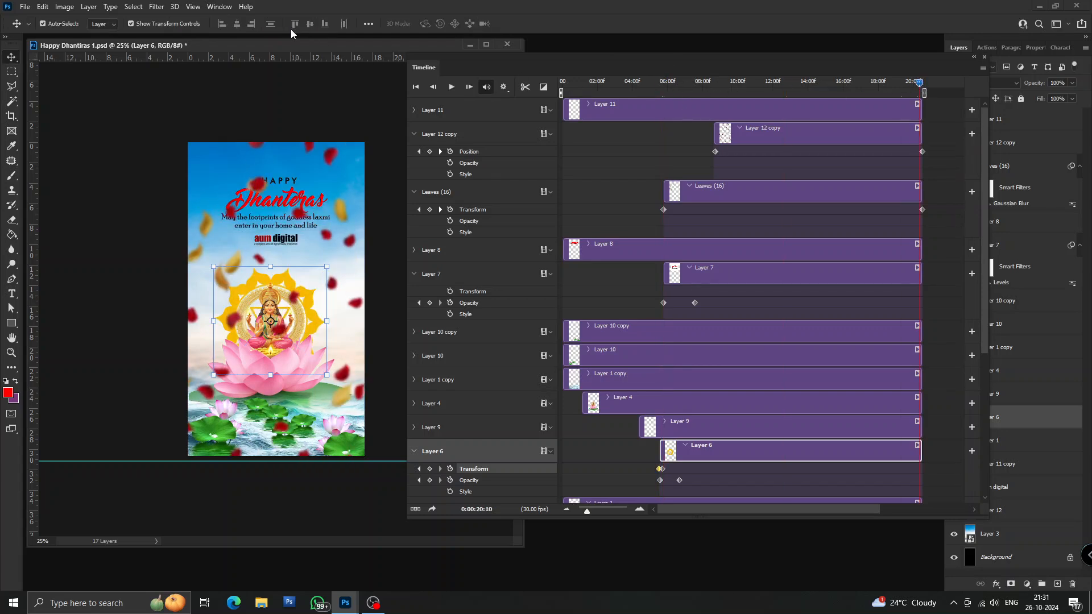
Rotate Layer 6's halo to 180° at 20:10 as a Transform keyframe, and scrub the playhead back to 4:09.
click(327, 265)
text(180)
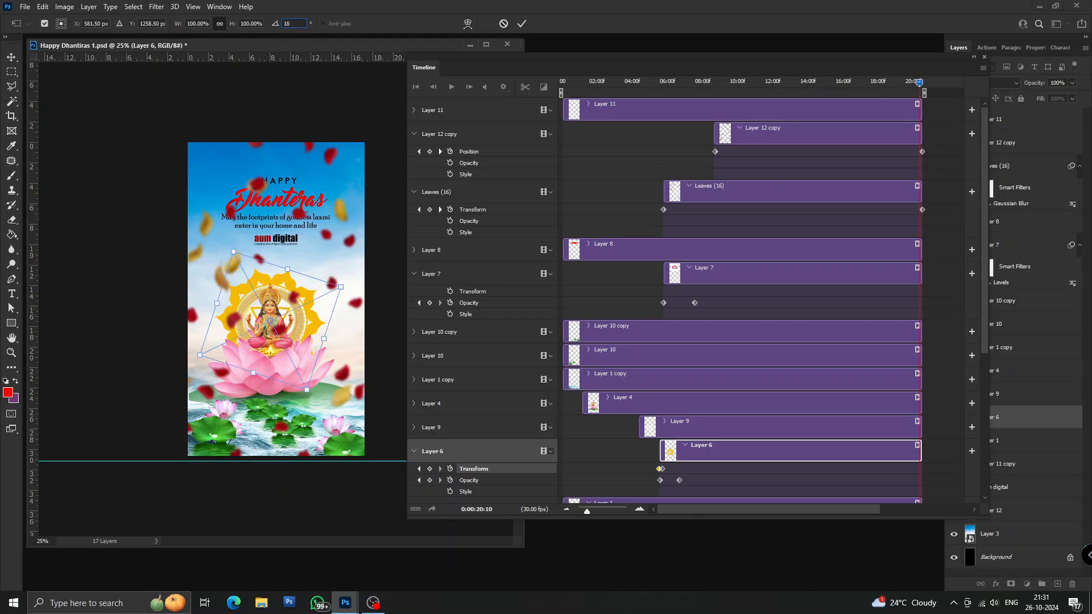
key(Return)
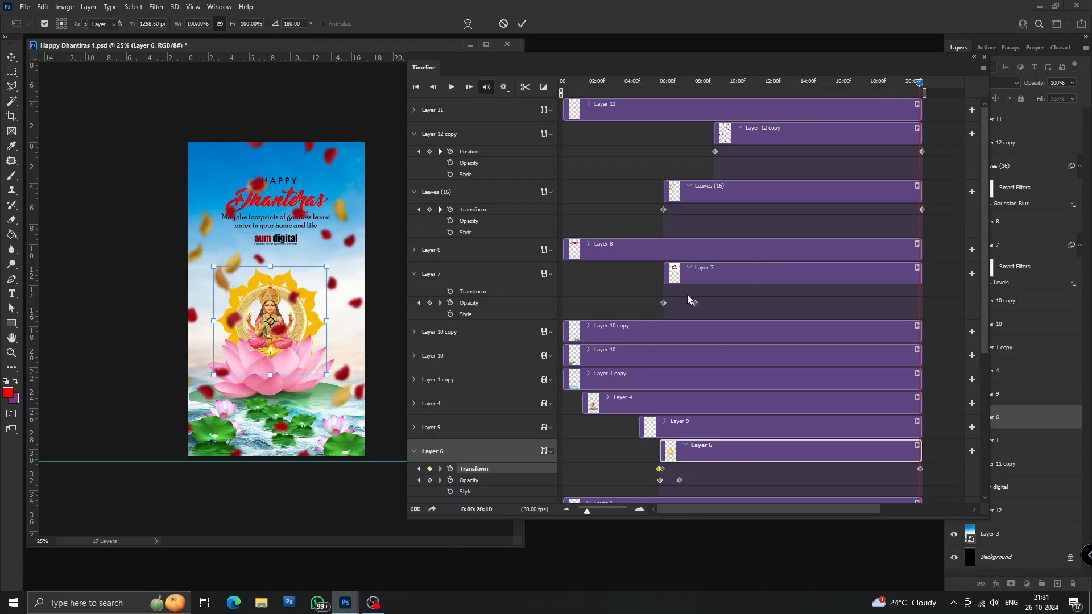
drag(885, 91, 638, 108)
Render all frames of the timeline as the H.264 video Happy Dhantiras 1.mp4 into the Desktop folder.
click(982, 68)
click(1013, 303)
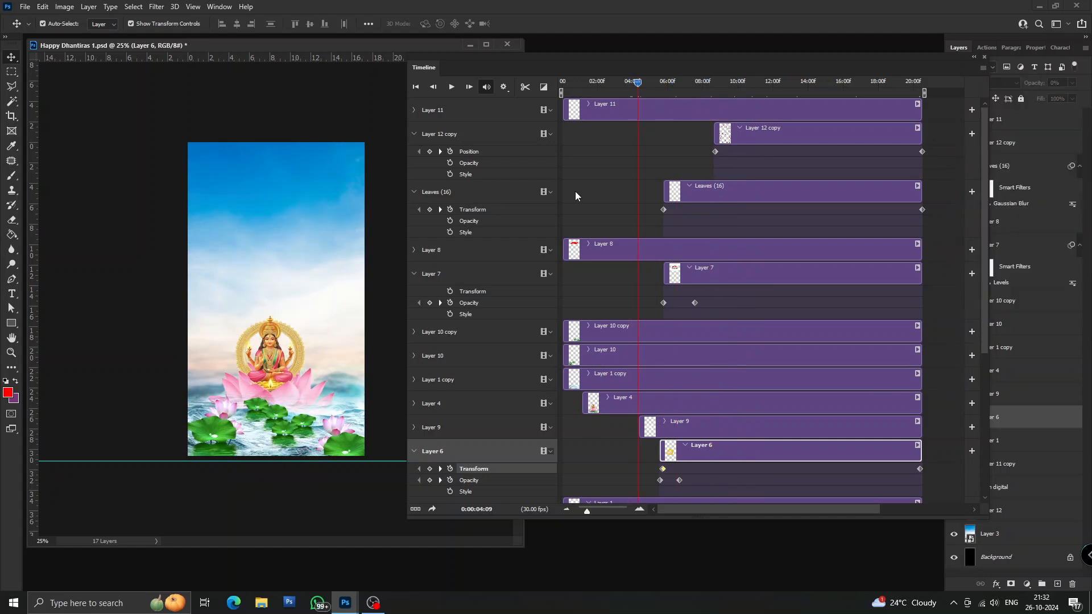
click(357, 218)
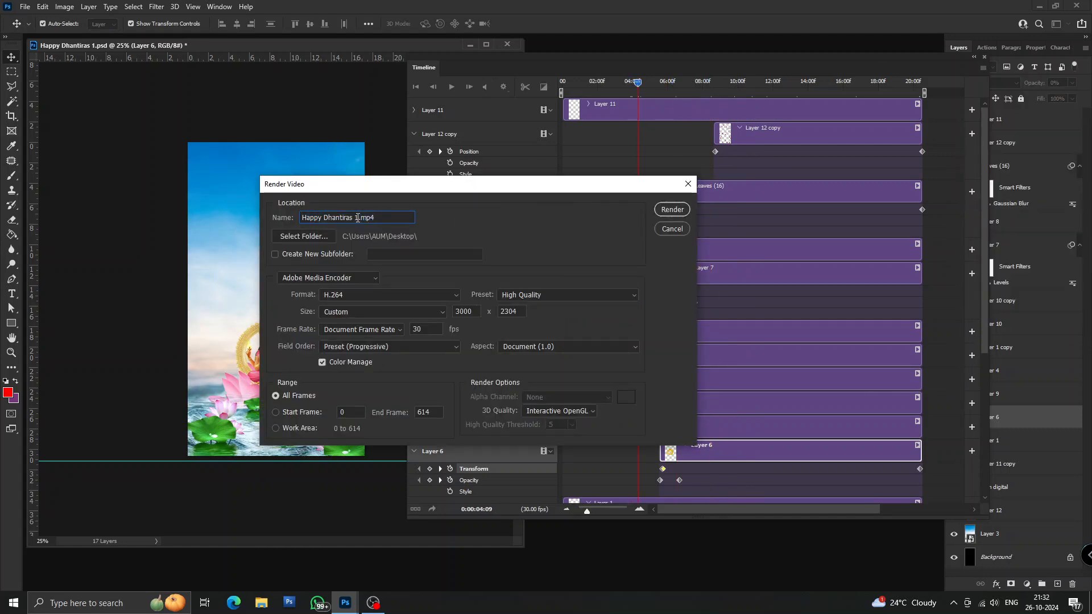
click(303, 236)
click(266, 320)
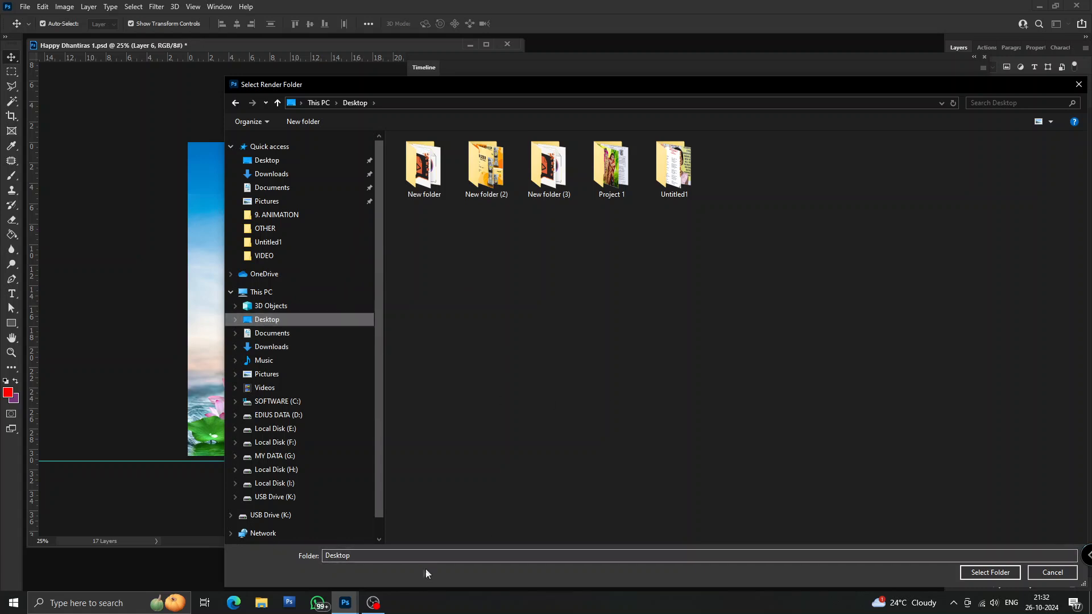
click(987, 571)
key(Return)
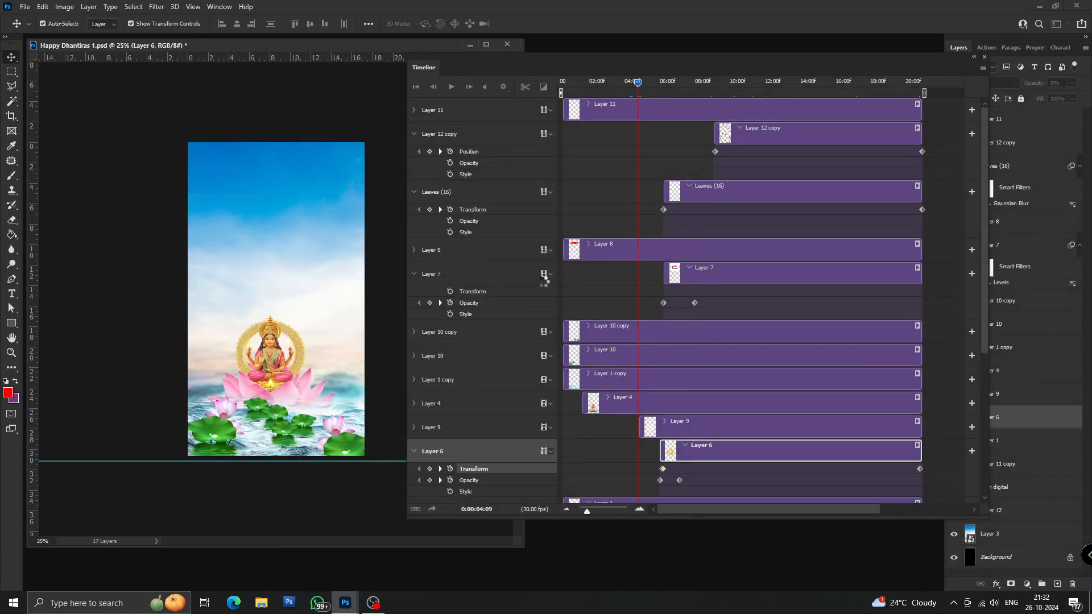